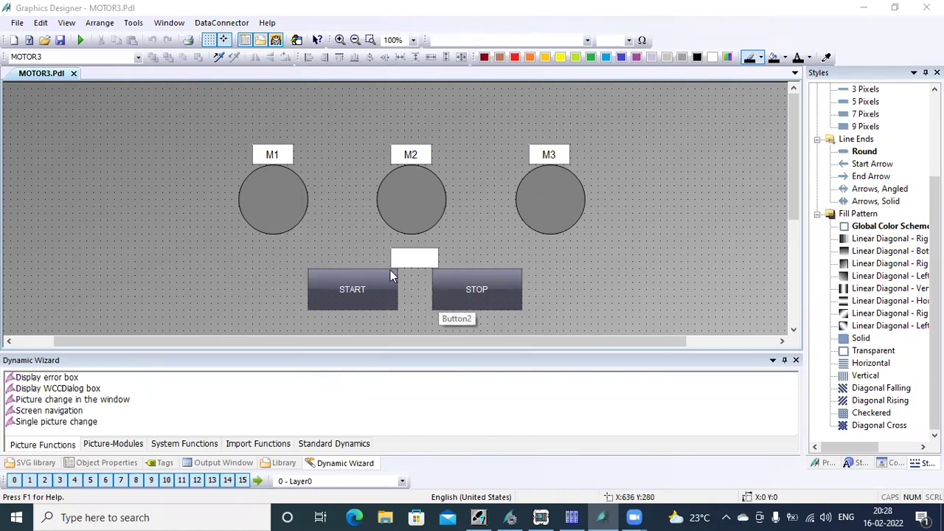
Step: Save MOTOR3, then open pop_up.Pdl from WinCC Explorer in Graphics Designer
left_click(61, 41)
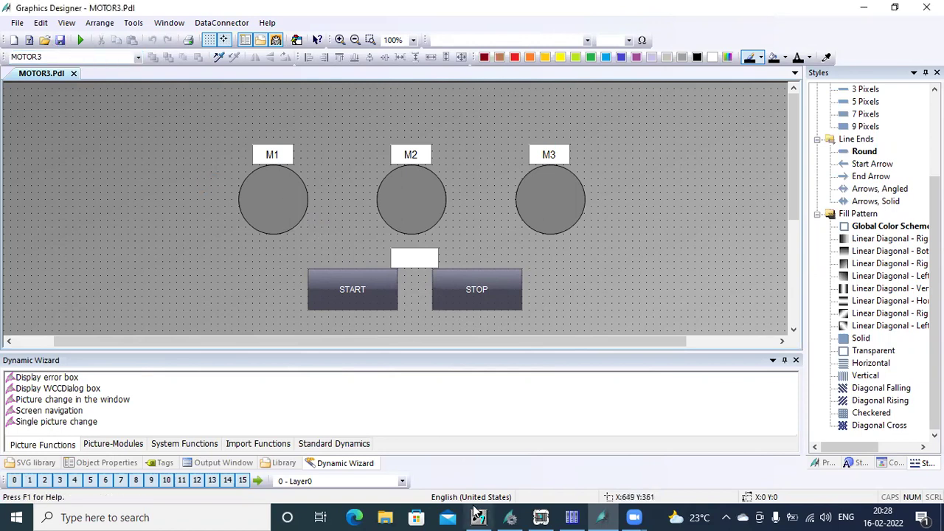
left_click(509, 516)
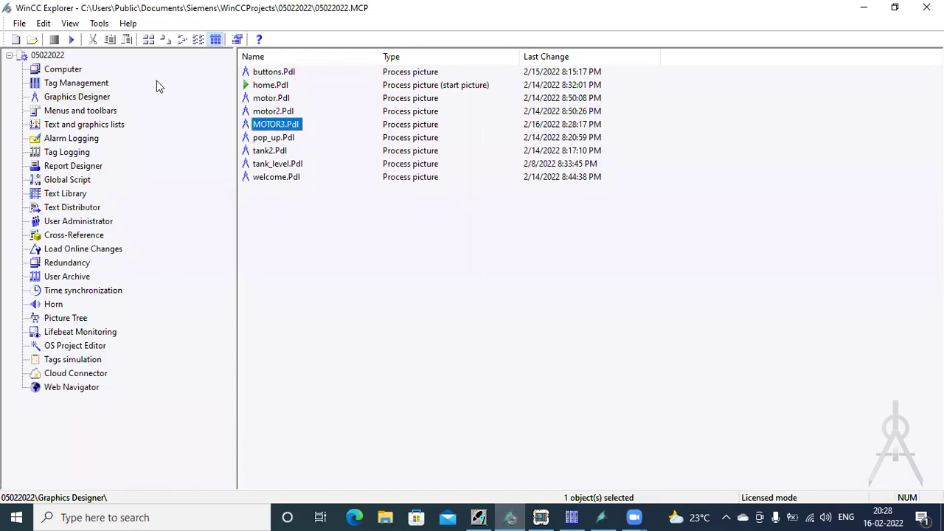
left_click(272, 140)
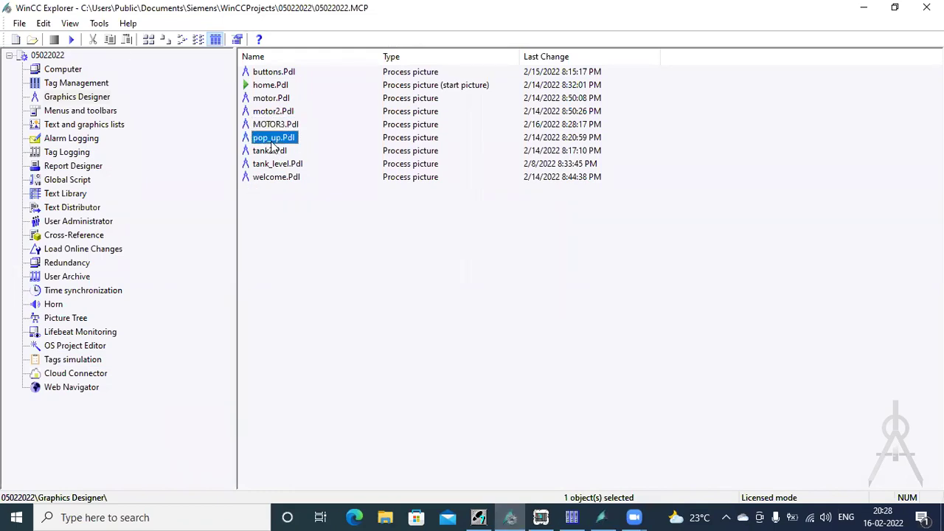
double_click(272, 140)
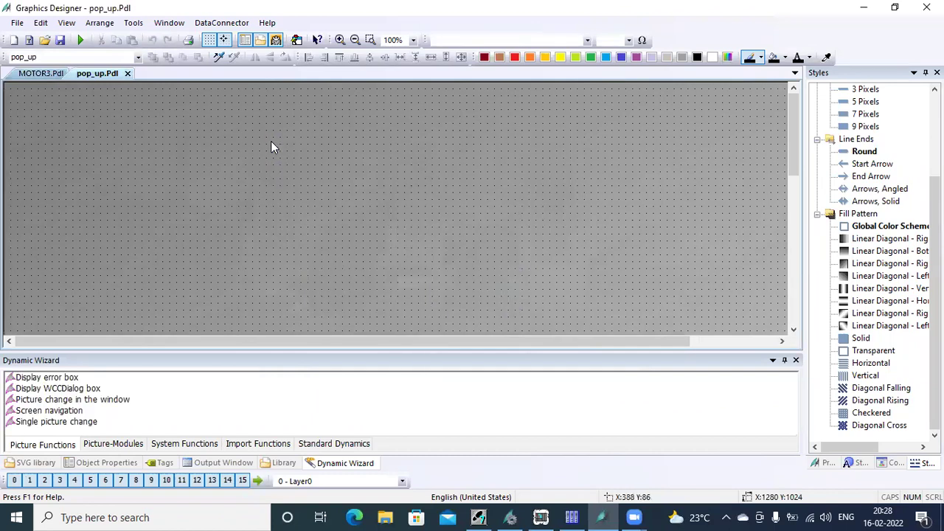
Step: Set the pop_up picture's Geometry Picture Width and Picture Height both to 300
left_click(87, 463)
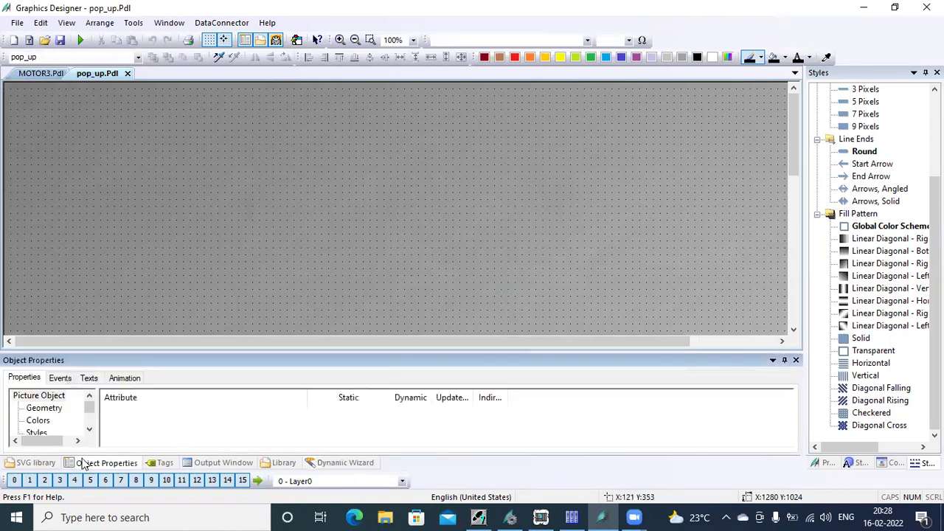
left_click(40, 409)
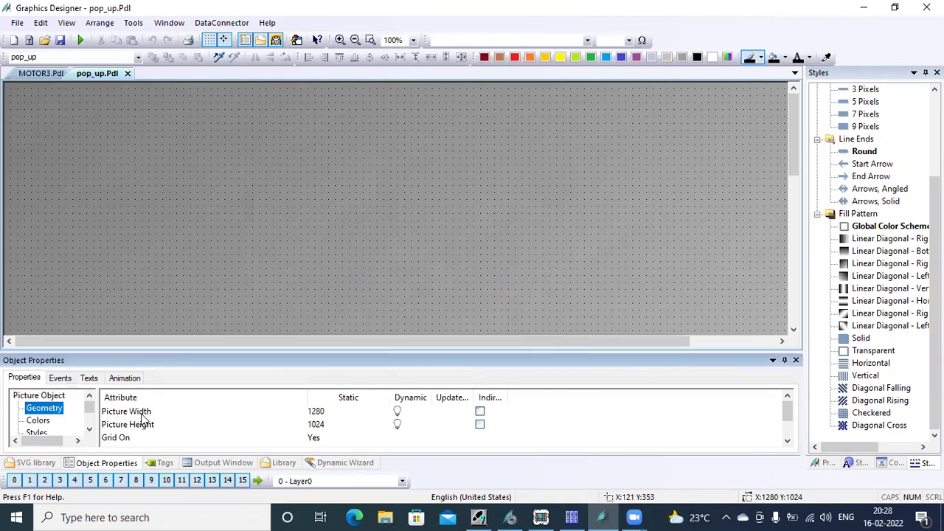
left_click(143, 411)
double_click(315, 410)
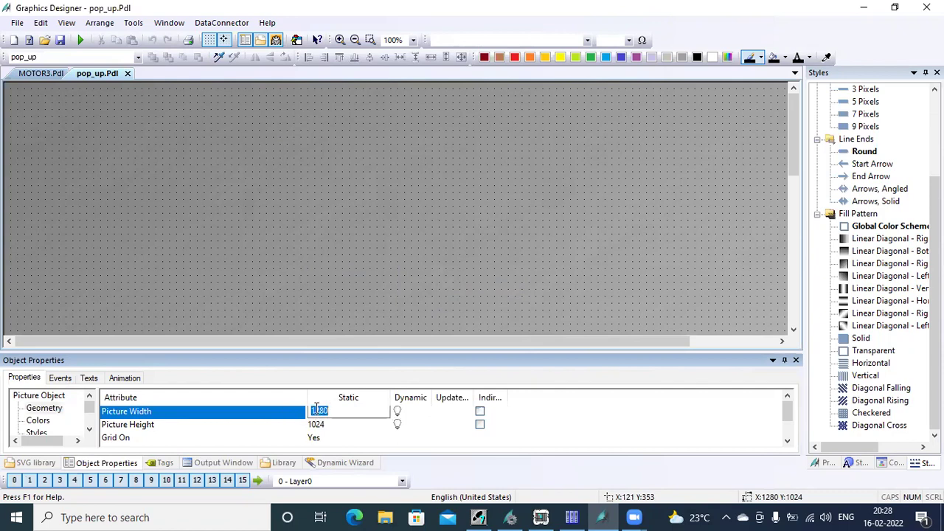
type("300")
key("Return")
double_click(325, 424)
type("30")
key("Return")
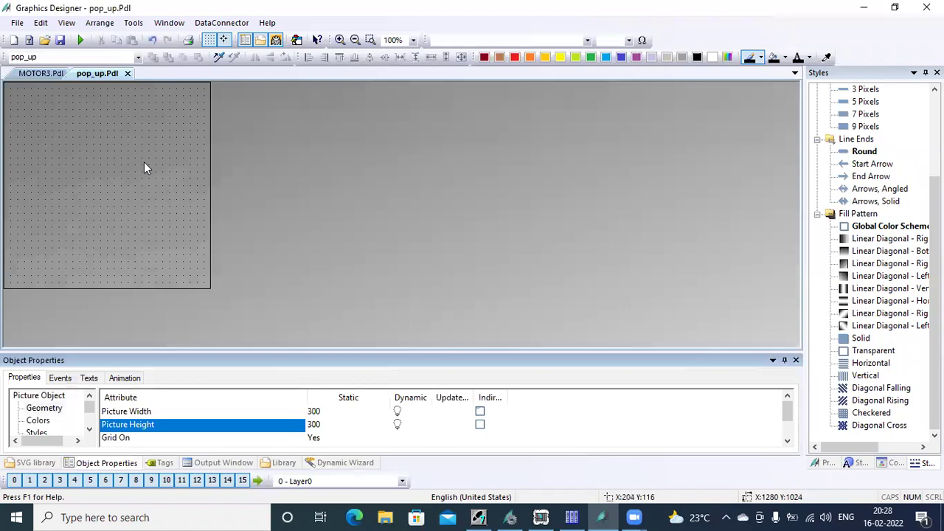
left_click(39, 74)
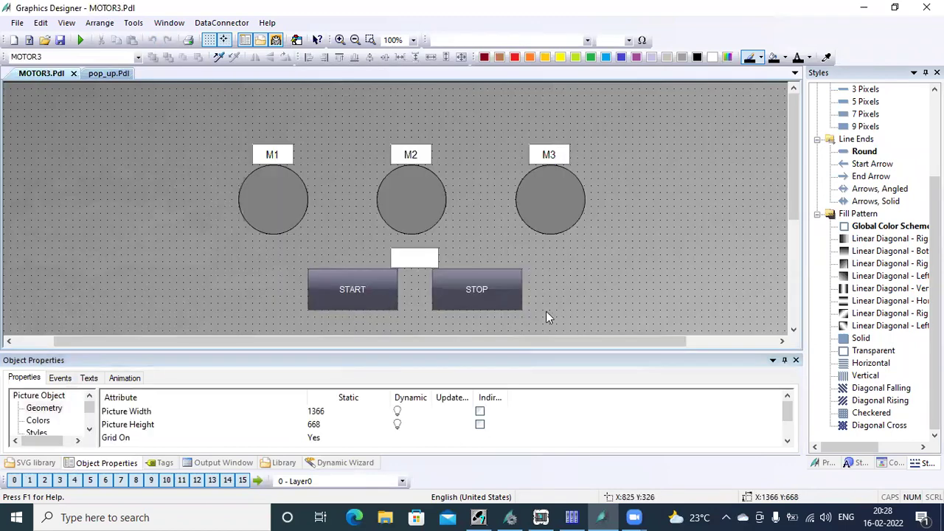
Step: Cut the START and STOP buttons and white text box from MOTOR3, save it, and paste them into pop_up
left_click_drag(544, 327, 259, 241)
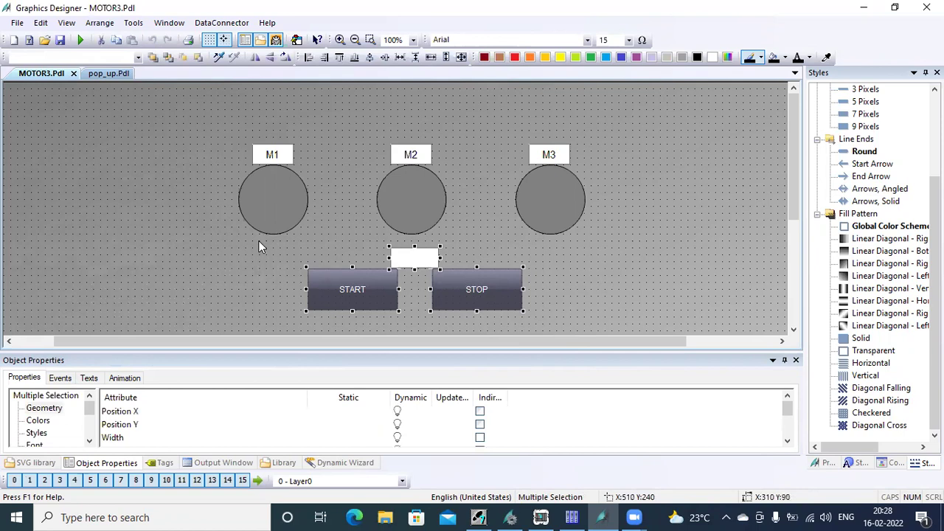
key("Delete")
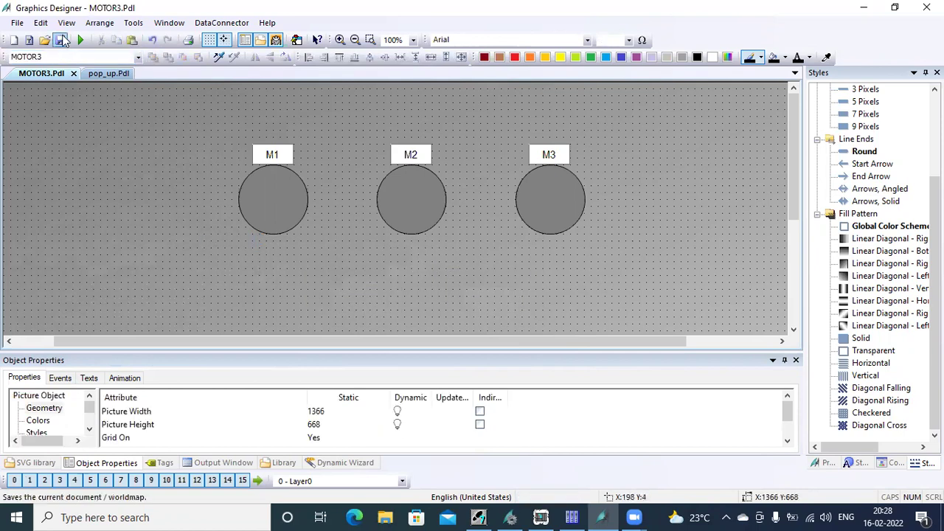
left_click(62, 40)
left_click(108, 74)
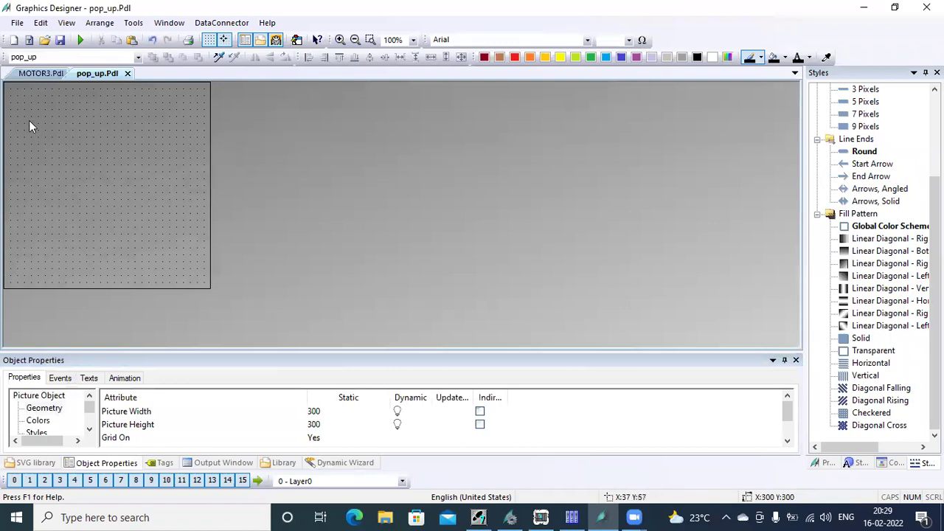
key("ctrl+v")
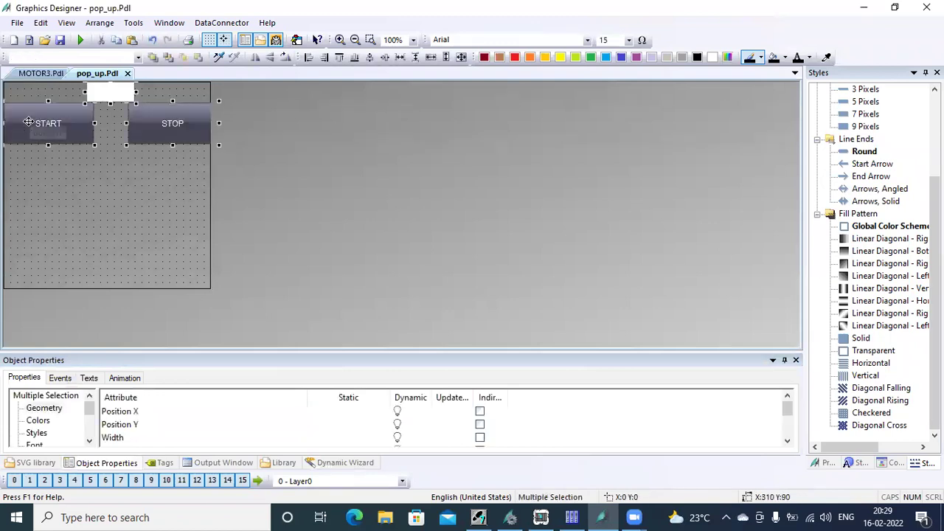
Step: Stack the text box, START and STOP vertically on the left of pop_up and save it
left_click(132, 177)
left_click(163, 132)
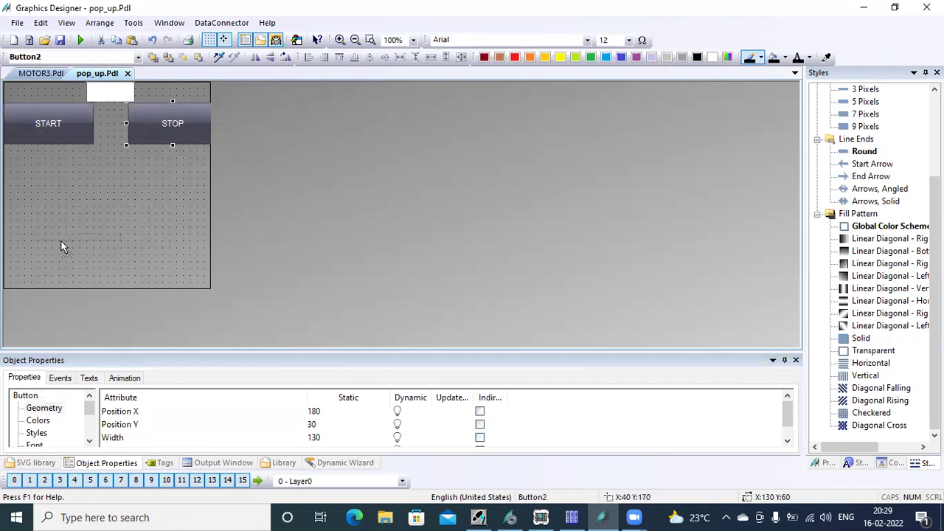
left_click_drag(55, 250, 55, 250)
left_click(50, 124)
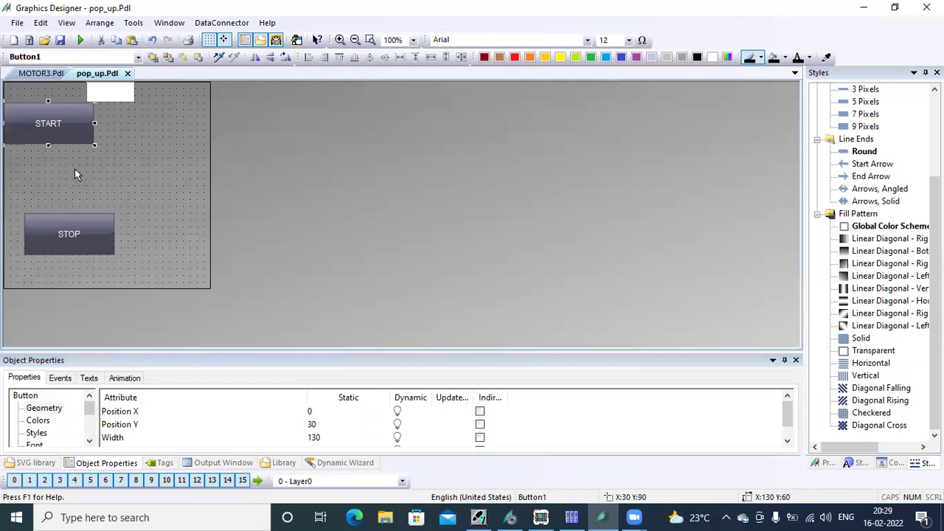
left_click_drag(76, 174, 76, 175)
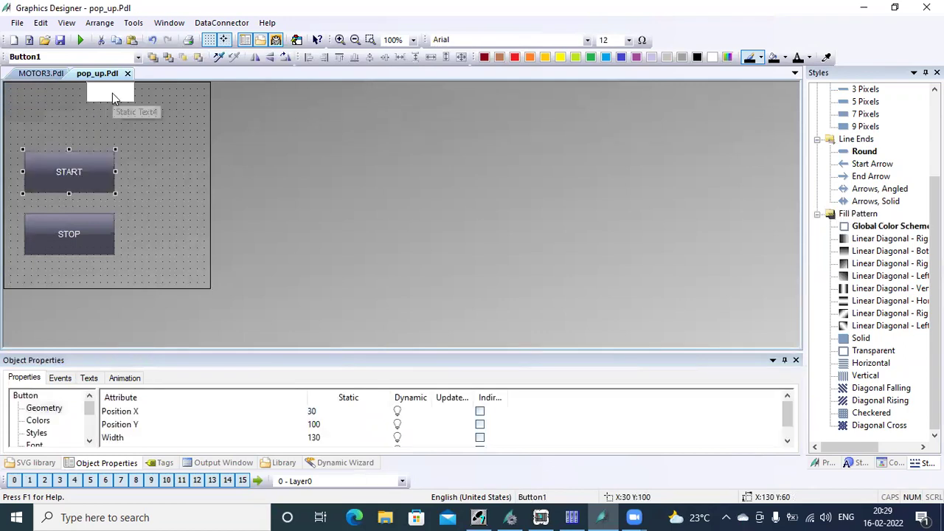
left_click(107, 92)
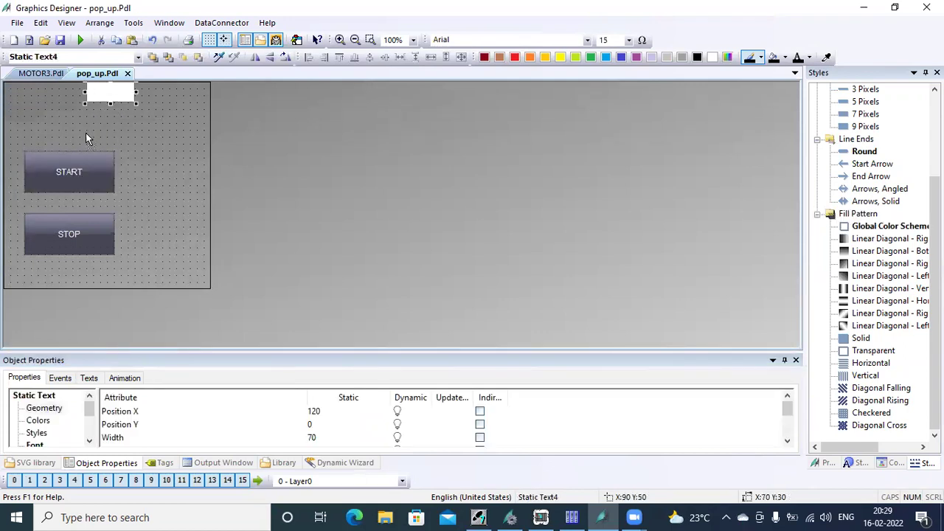
left_click_drag(108, 98, 65, 130)
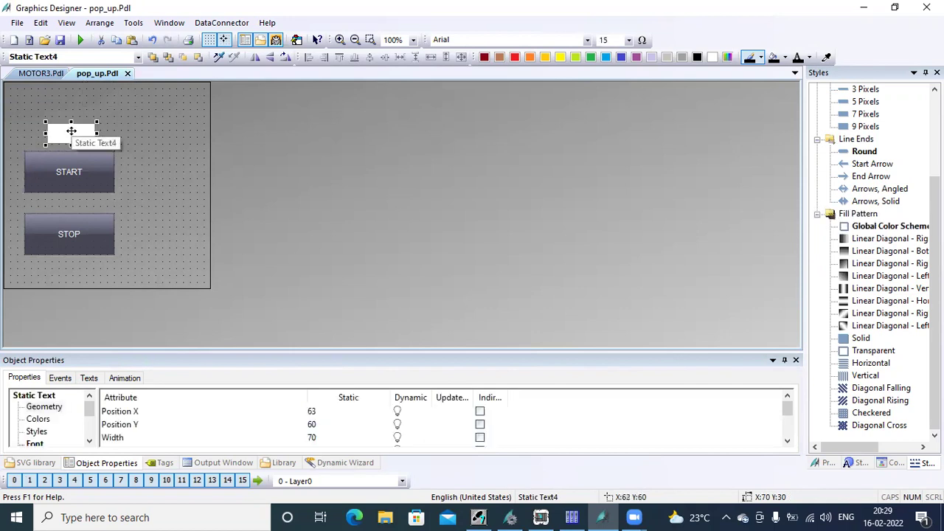
left_click(150, 157)
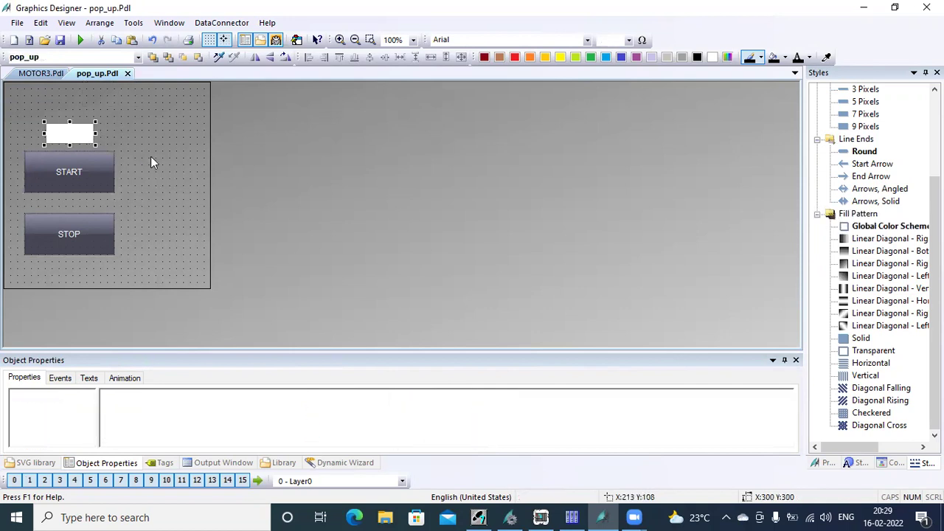
left_click(61, 41)
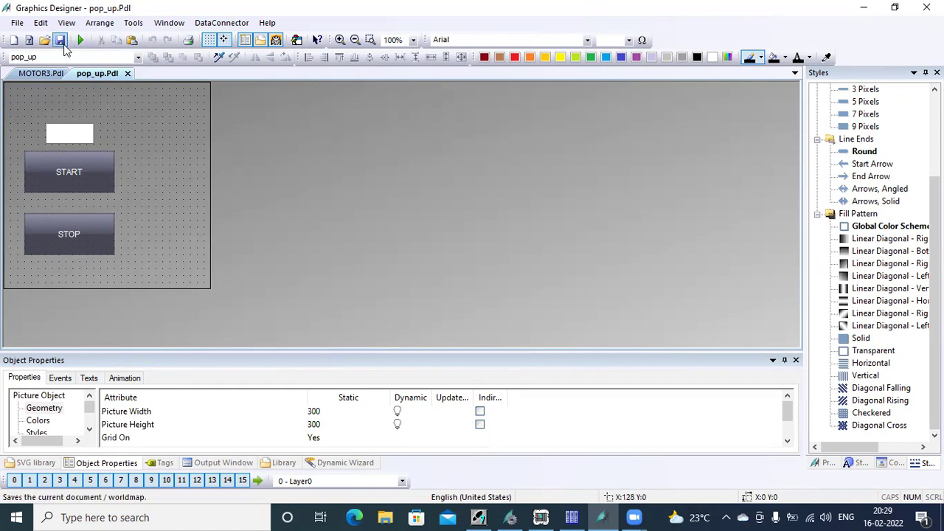
Step: Back in MOTOR3, save, select circle M1 and choose its Mouse > Release Left event
left_click(42, 74)
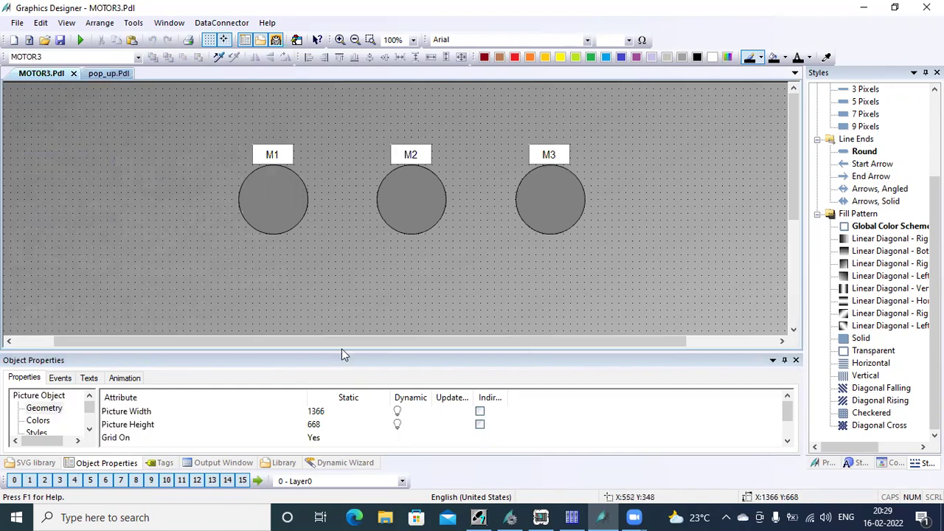
left_click_drag(344, 351, 323, 306)
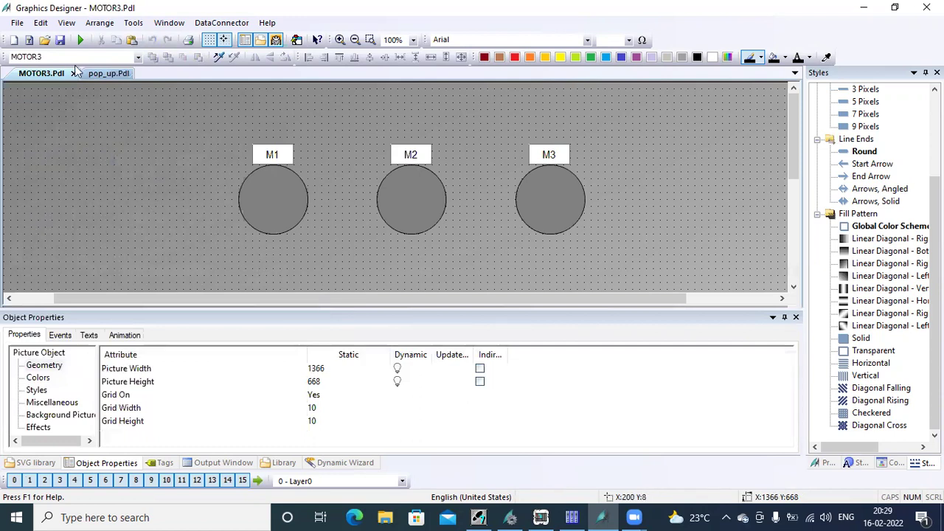
left_click(60, 40)
left_click(277, 206)
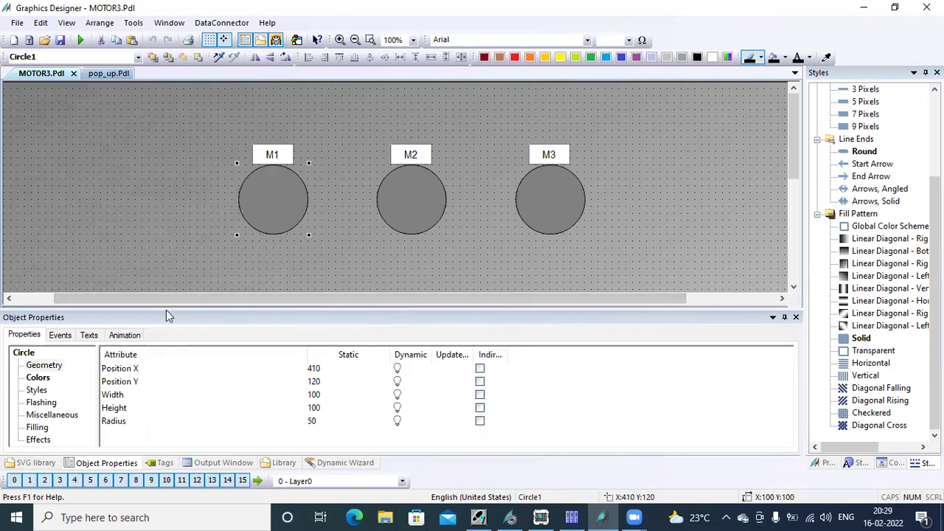
left_click(64, 336)
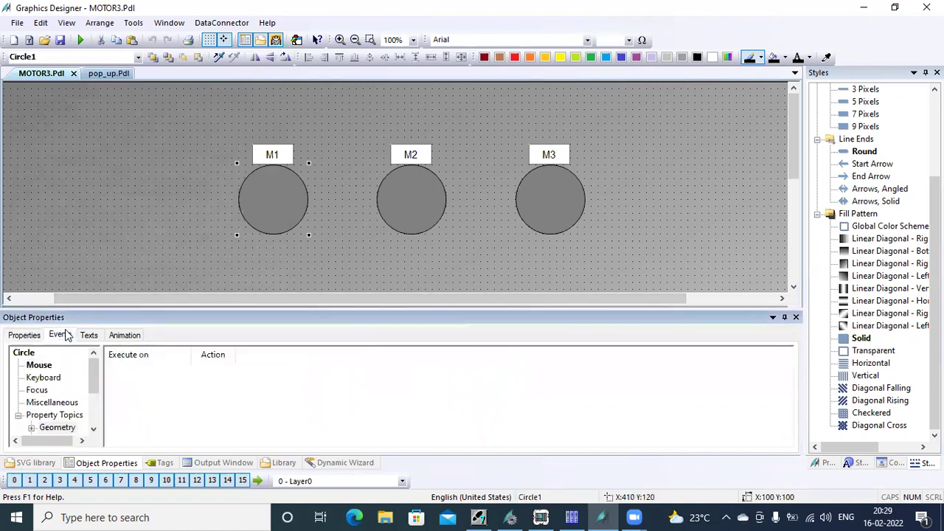
left_click(39, 365)
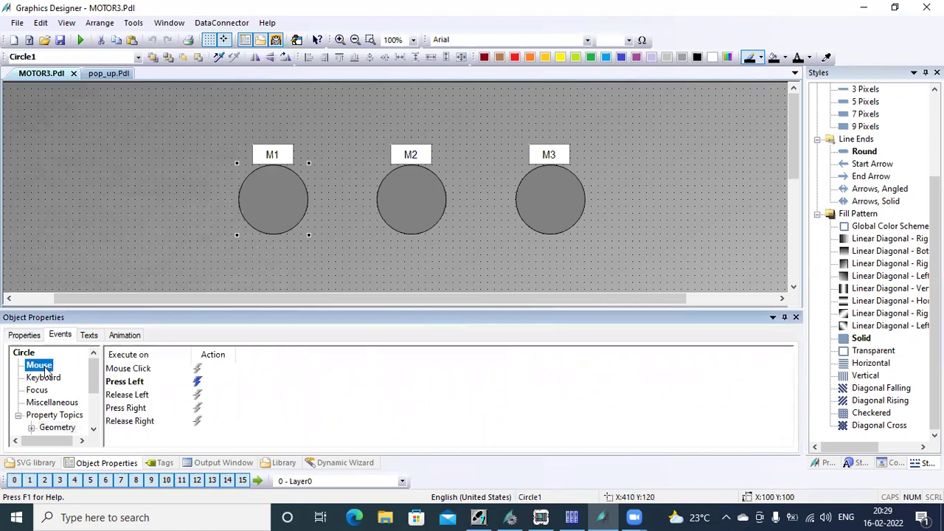
left_click(199, 398)
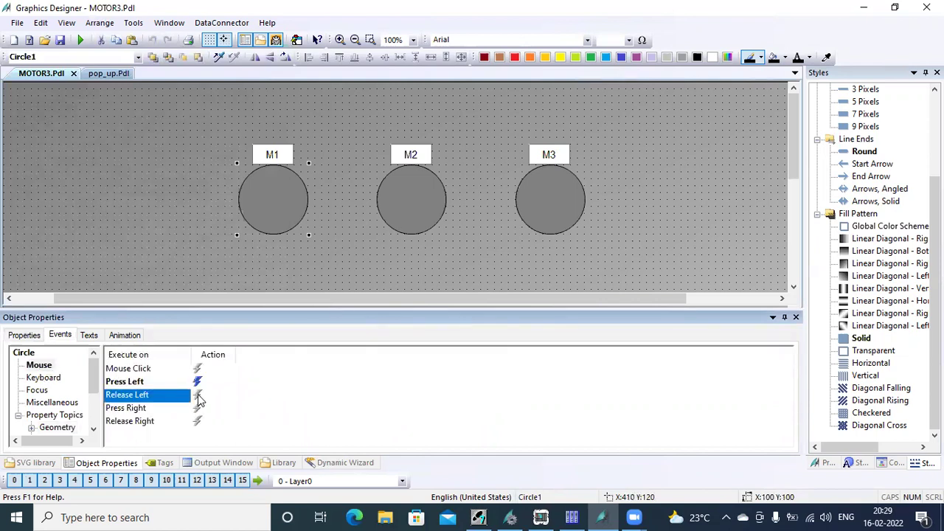
right_click(199, 399)
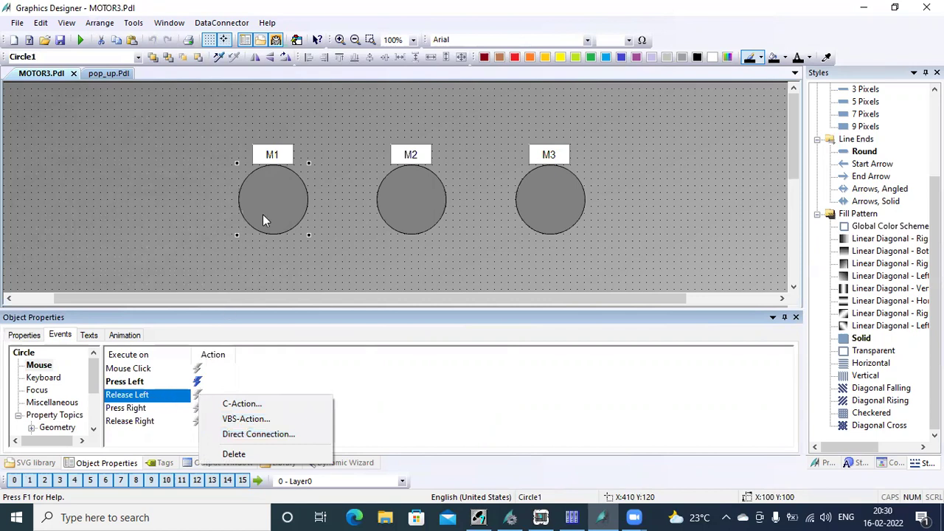
left_click(282, 440)
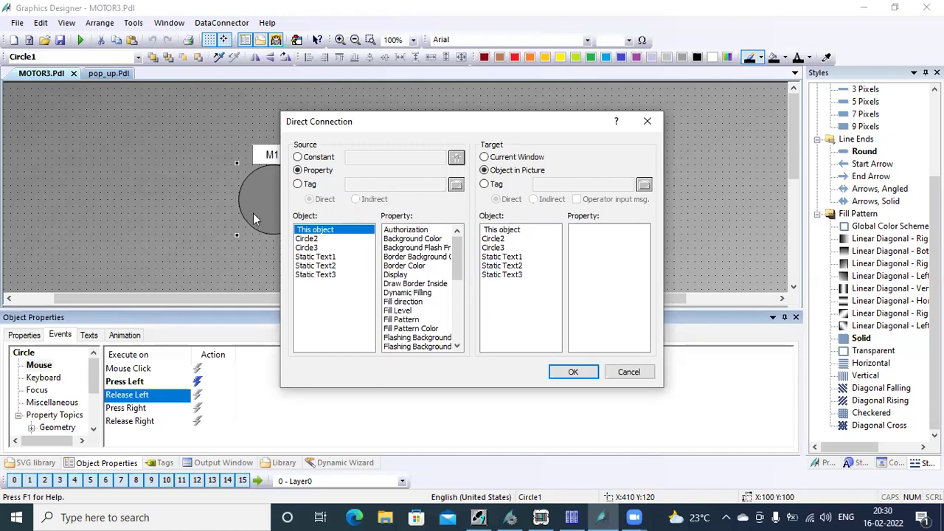
left_click(398, 275)
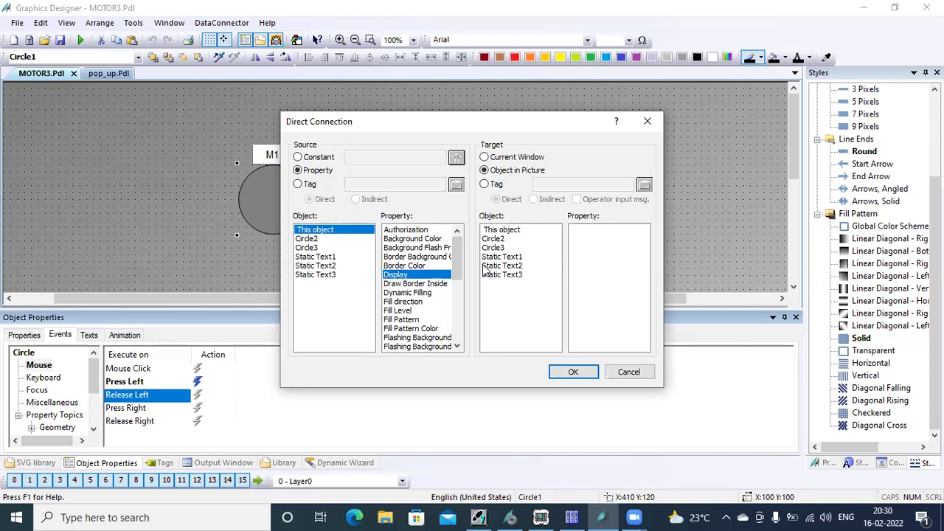
mouse_move(457, 258)
left_mouse_down()
mouse_move(458, 280)
mouse_move(457, 256)
left_mouse_up()
left_click(573, 372)
left_click(528, 288)
left_click(629, 372)
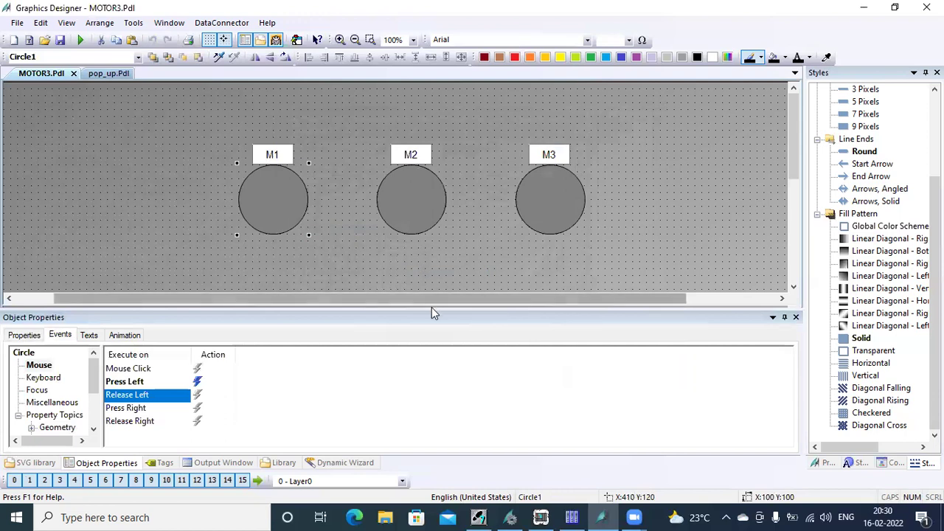
Step: Draw a Picture Window from the Standard Smart Objects at the top left of MOTOR3
left_click_drag(433, 305, 430, 384)
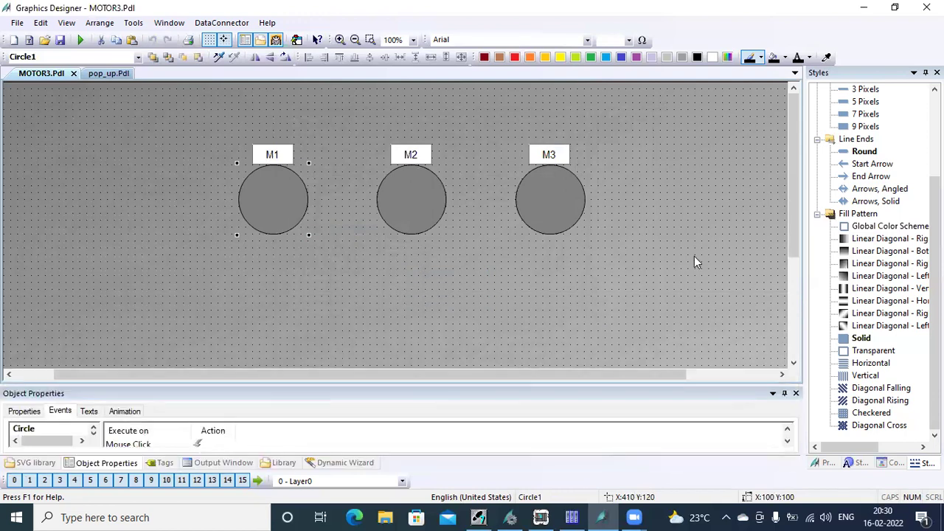
left_click(817, 214)
left_click(817, 164)
left_click(818, 90)
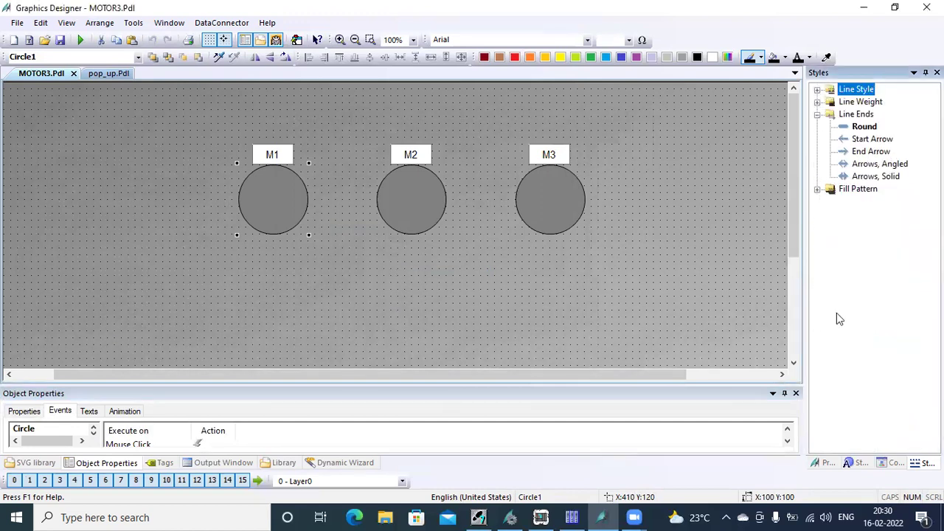
left_click(854, 462)
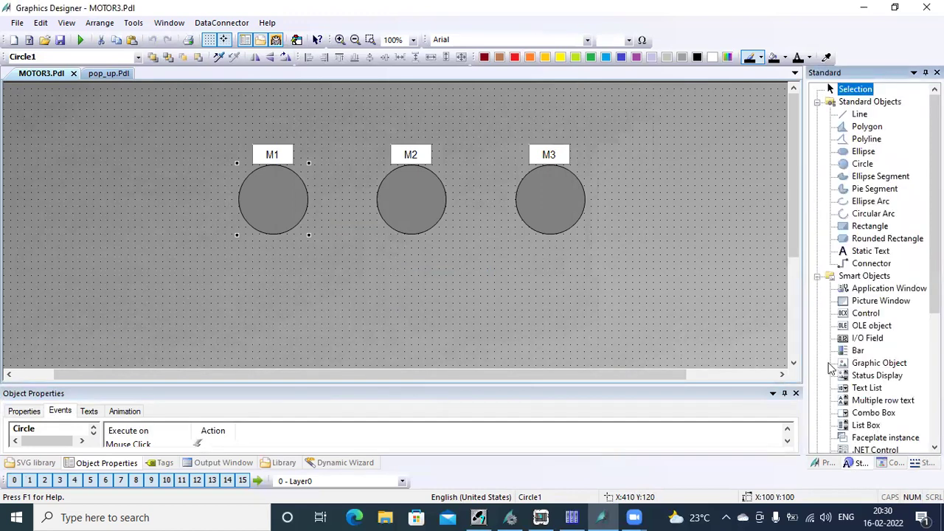
left_click(870, 301)
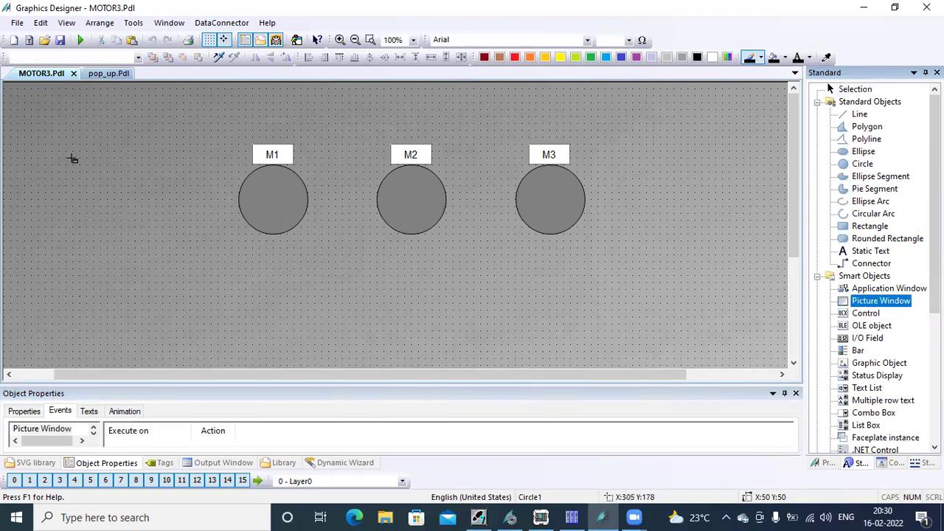
mouse_move(36, 126)
left_mouse_down()
mouse_move(59, 174)
mouse_move(205, 334)
mouse_move(221, 309)
left_mouse_up()
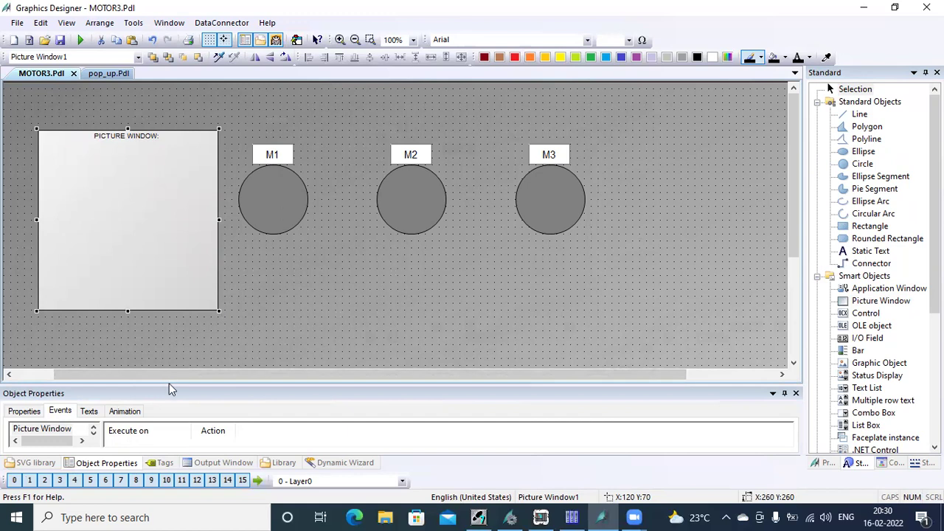
left_click_drag(169, 384, 169, 348)
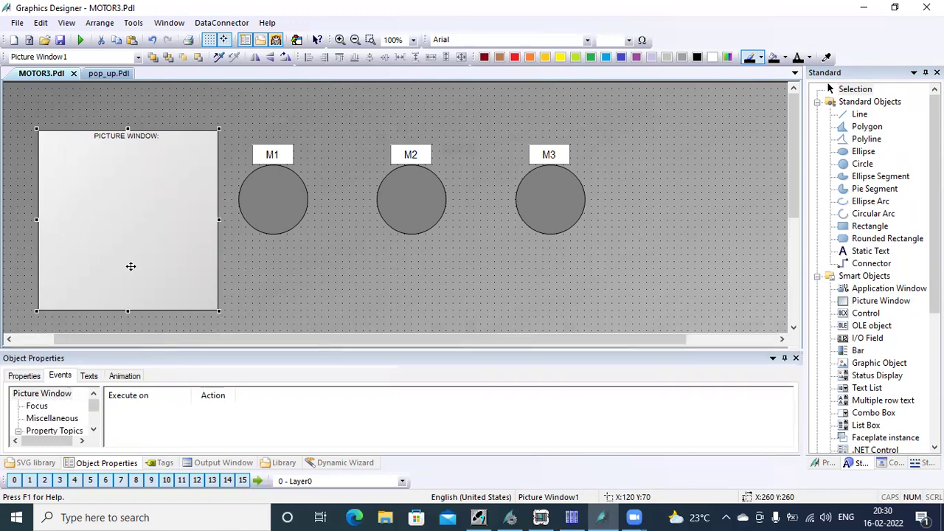
Step: Set Picture Window1's Geometry Window Width and Window Height both to 300
left_click(31, 378)
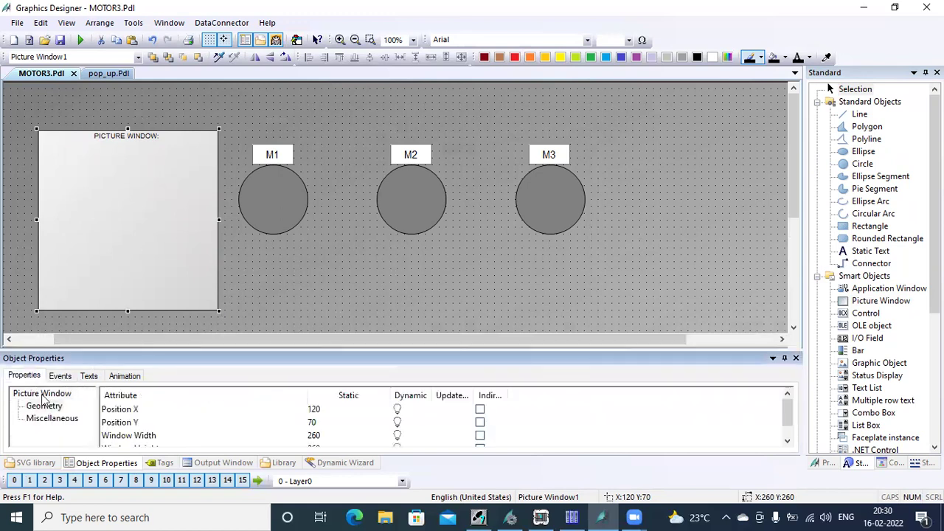
left_click(44, 405)
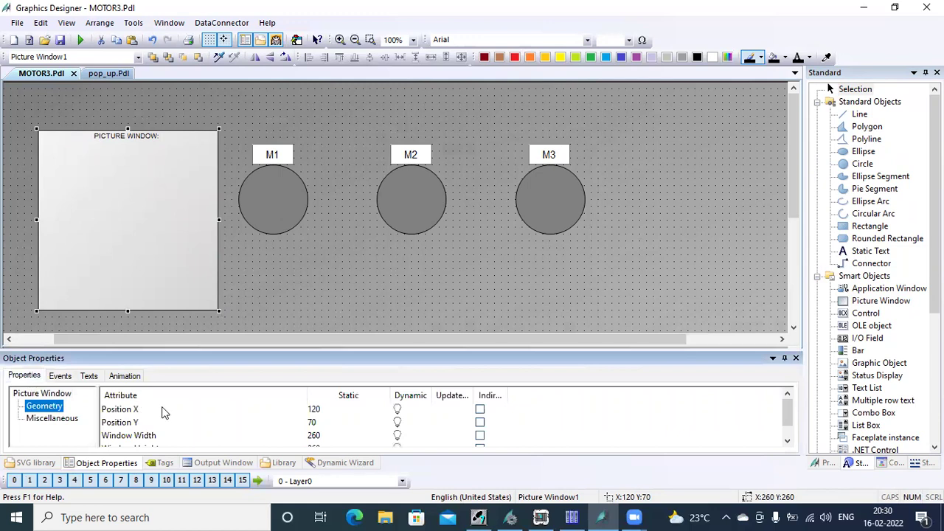
left_click(312, 436)
left_click(313, 435)
type("3")
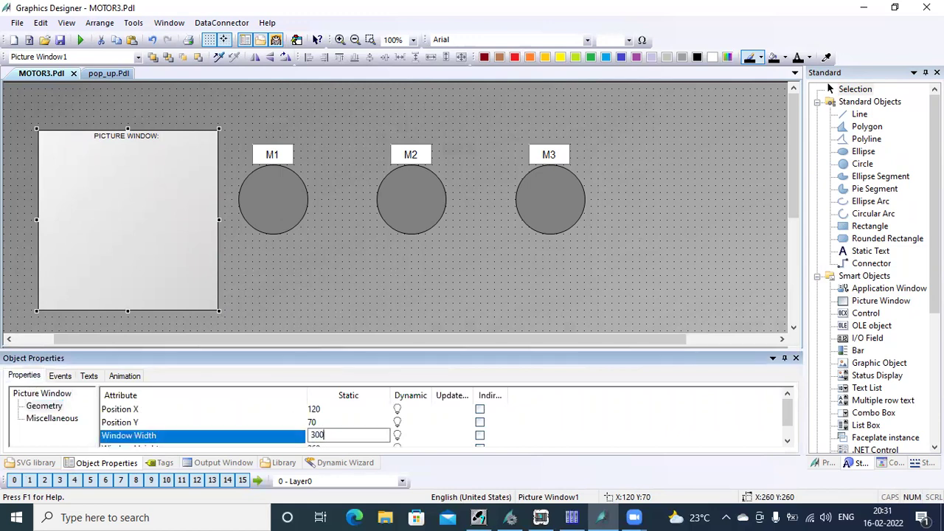
type("00")
key("Return")
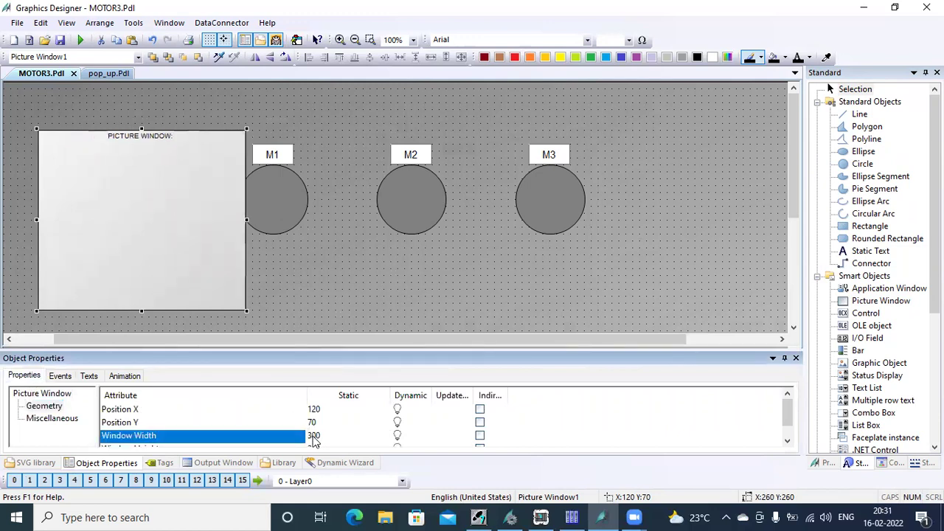
left_click(787, 441)
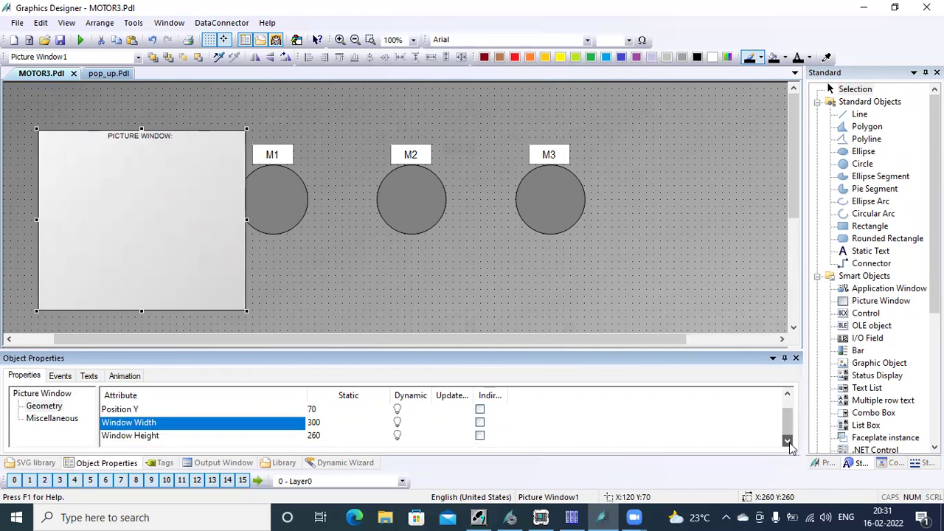
left_click(314, 439)
double_click(314, 438)
type("2")
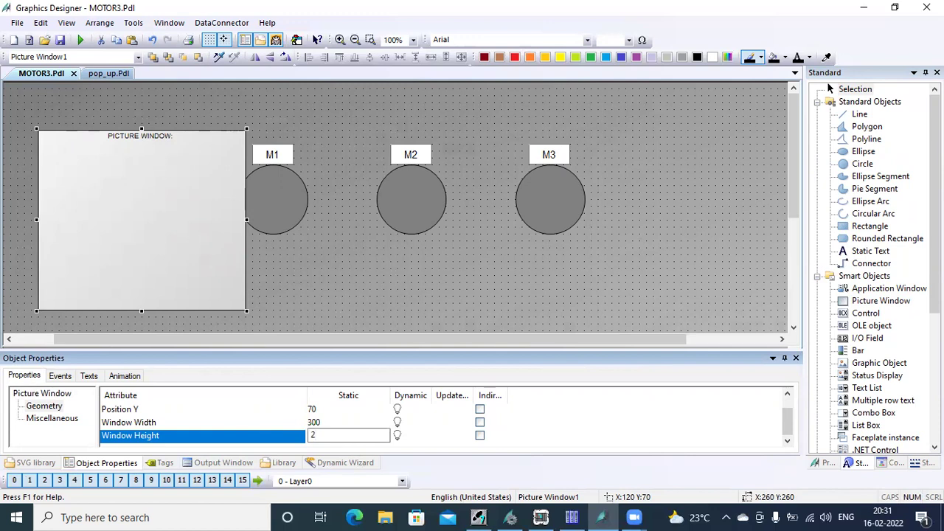
key("BackSpace")
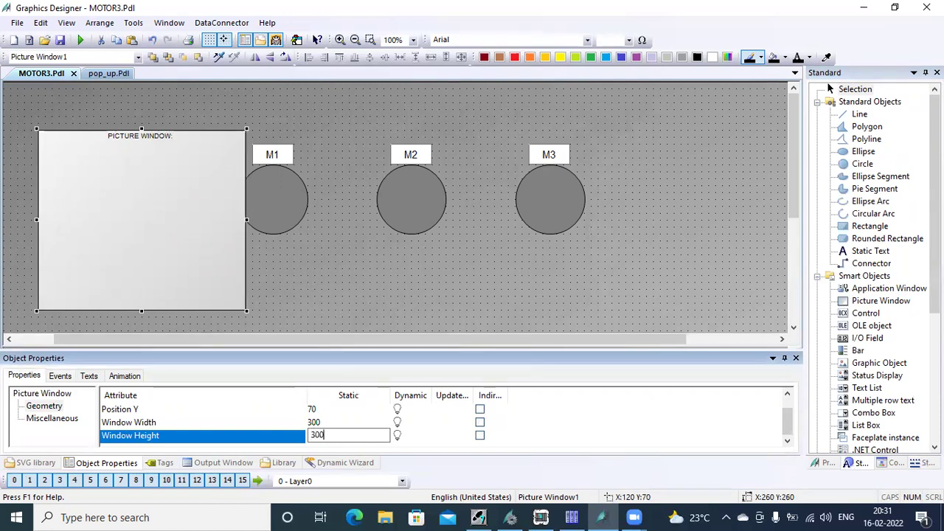
key("Return")
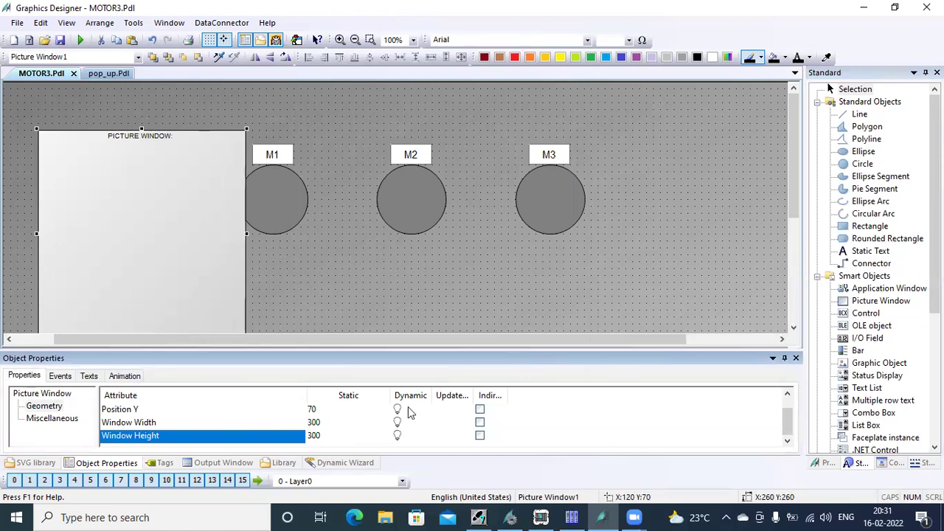
left_click(52, 418)
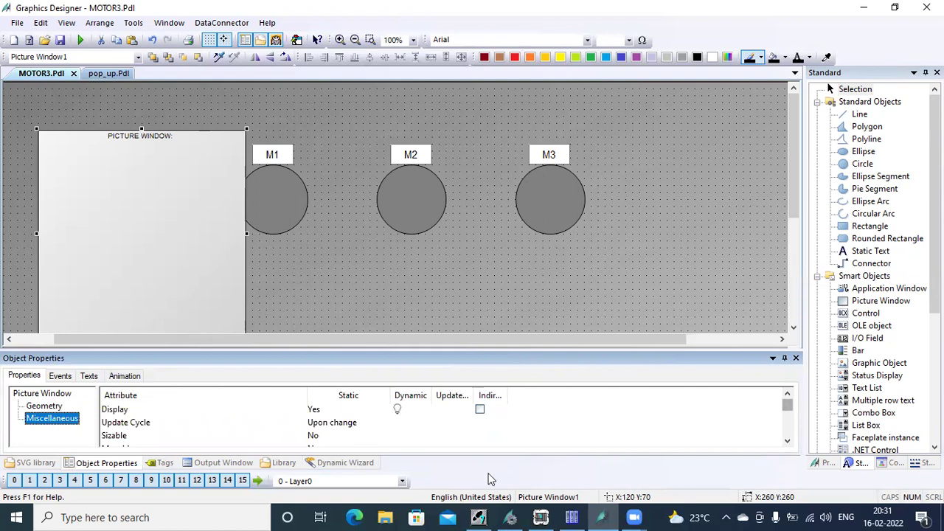
Step: Set Picture Window1's Display to No and Adapt Picture to Yes under Miscellaneous
left_click(314, 414)
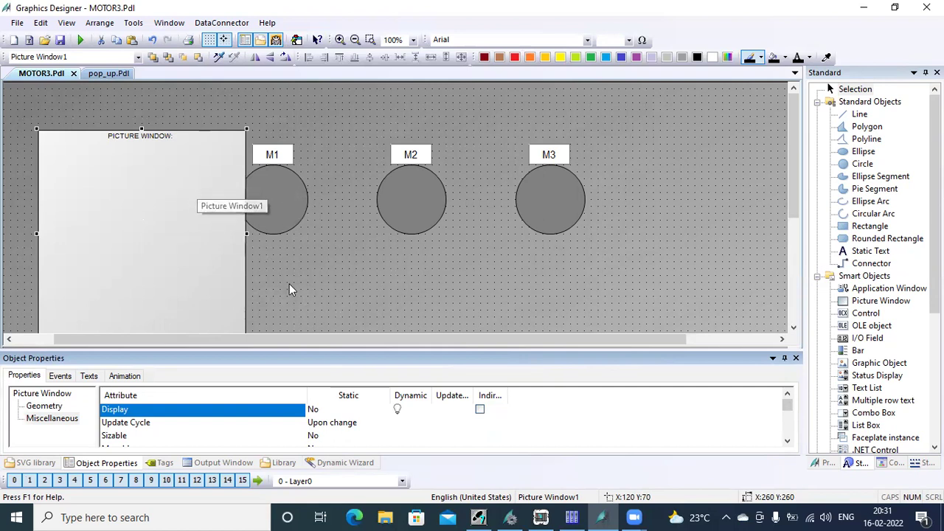
left_click_drag(789, 408, 789, 420)
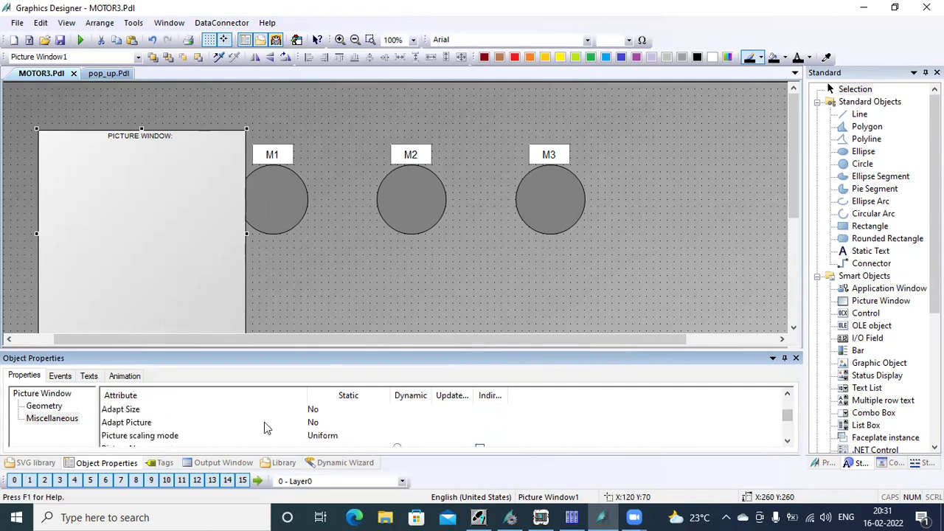
double_click(313, 425)
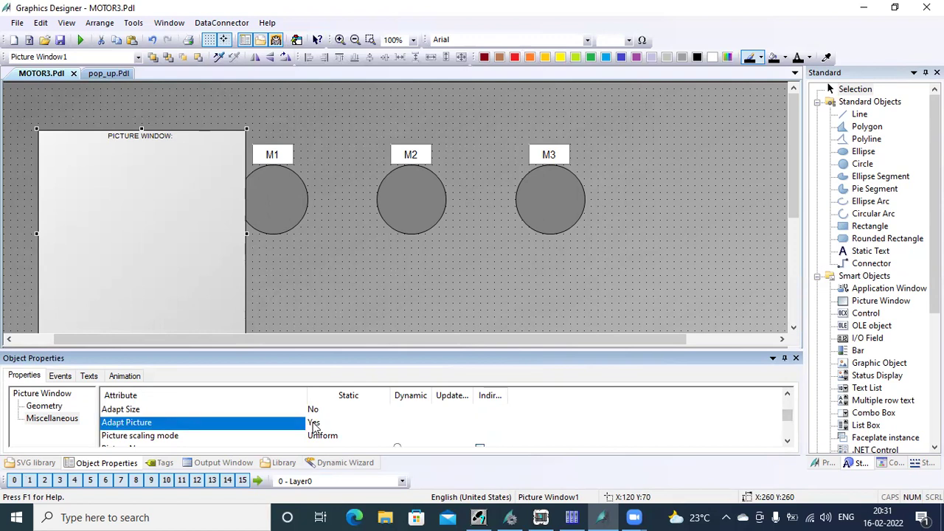
left_click(787, 441)
left_click(787, 441)
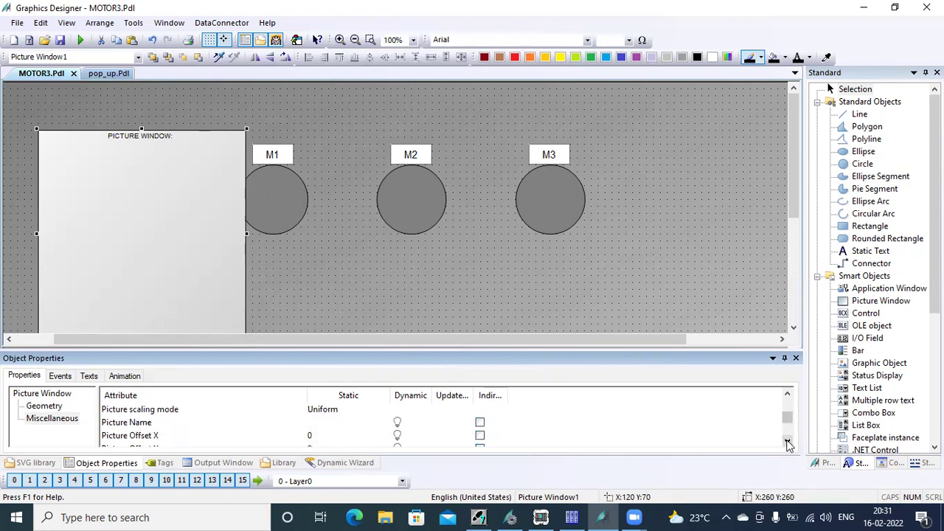
Step: Set Picture Window1's Picture Name to pop_up.Pdl
double_click(133, 422)
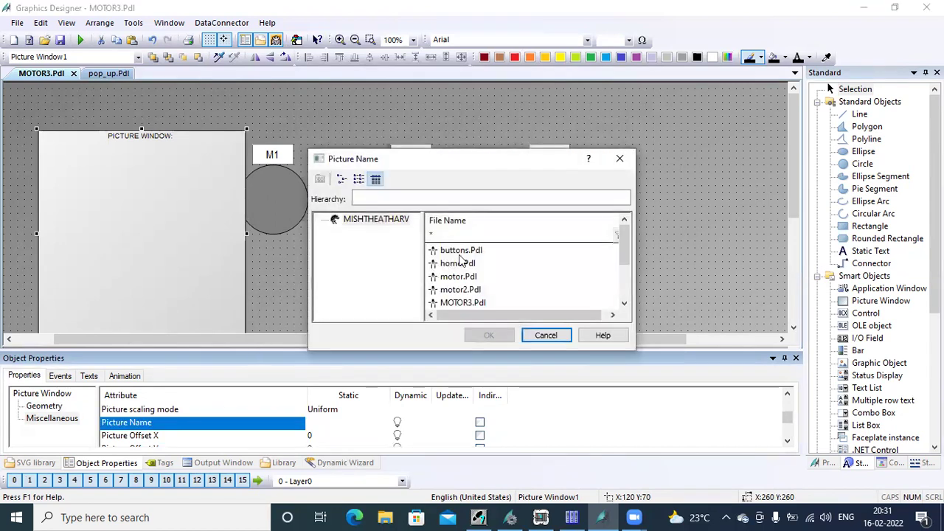
left_click(624, 303)
left_click(624, 303)
left_click(461, 263)
left_click(490, 334)
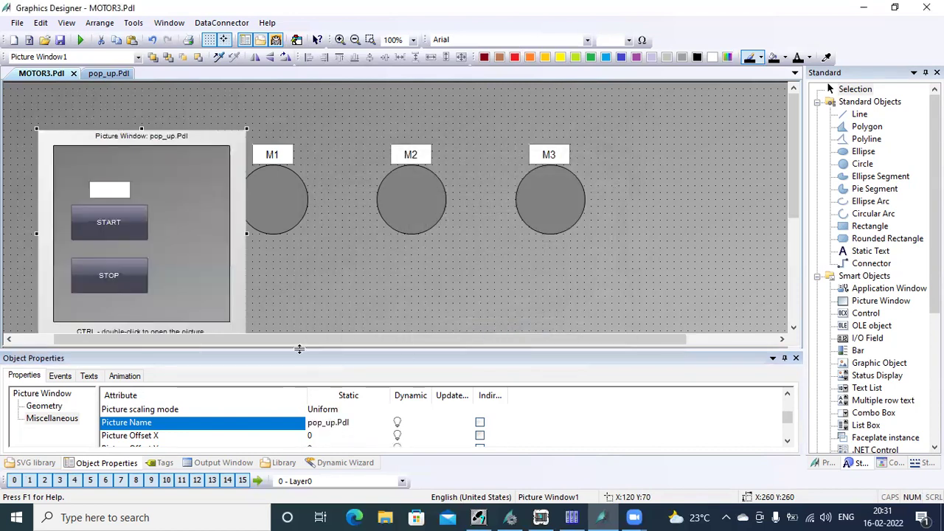
Step: Save MOTOR3, nudge the picture window slightly left, and select circle M1
left_click(60, 40)
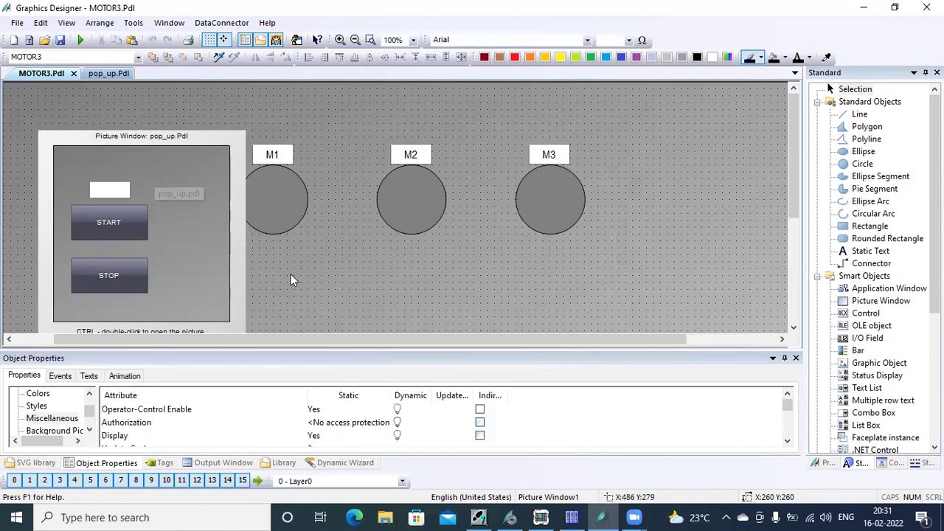
left_click(133, 137)
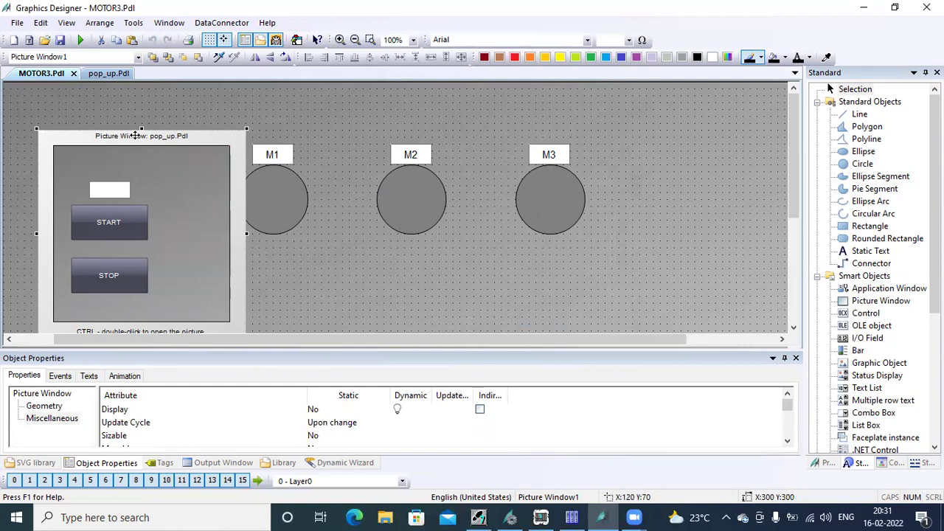
left_click_drag(135, 136, 115, 139)
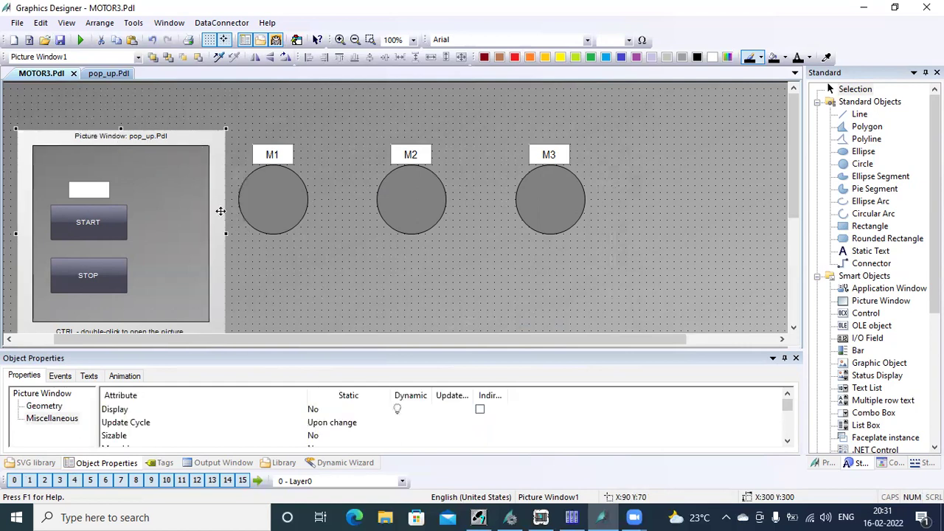
left_click(282, 217)
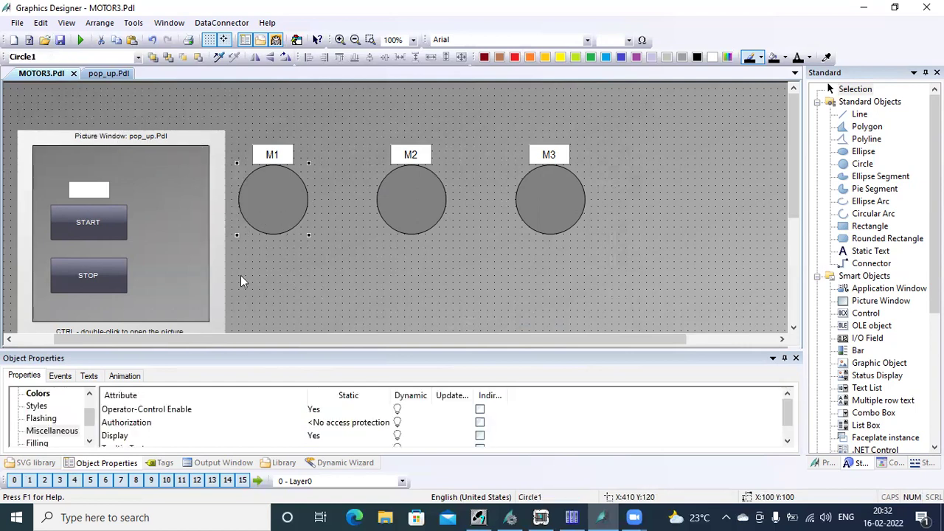
Step: Give M1's Release Left a direct connection from its Display to Picture Window1's Display
left_click(62, 376)
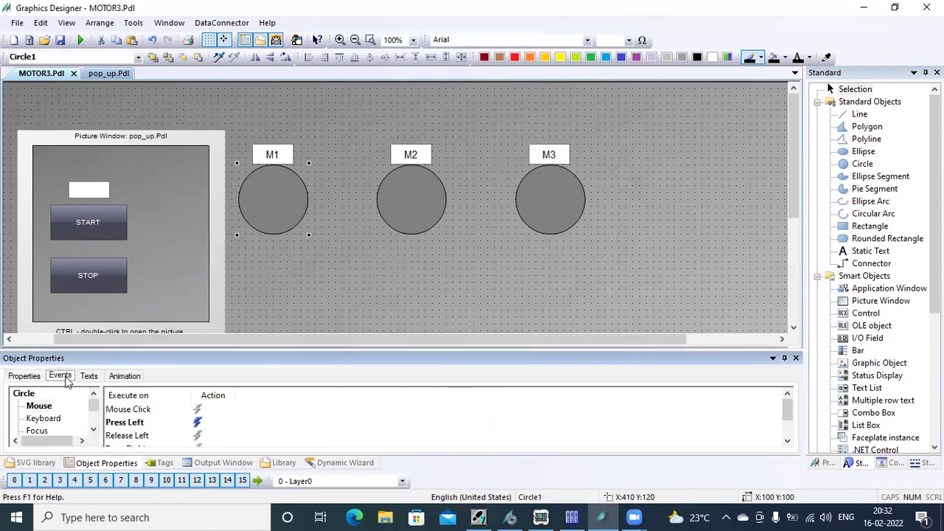
left_click(199, 436)
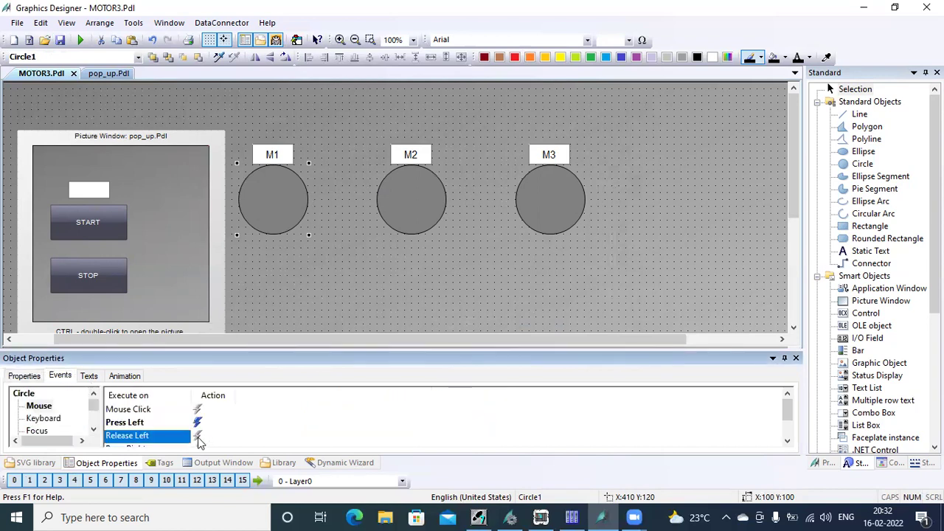
right_click(199, 441)
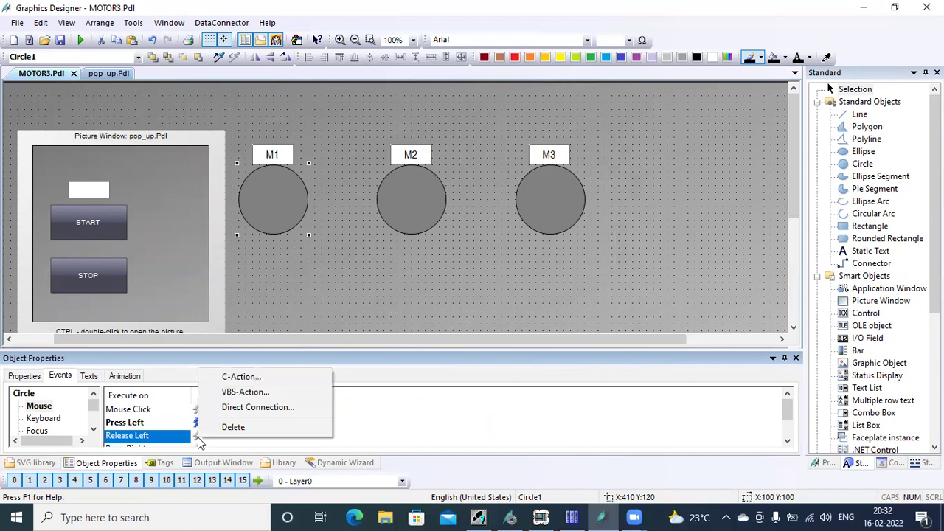
left_click(257, 408)
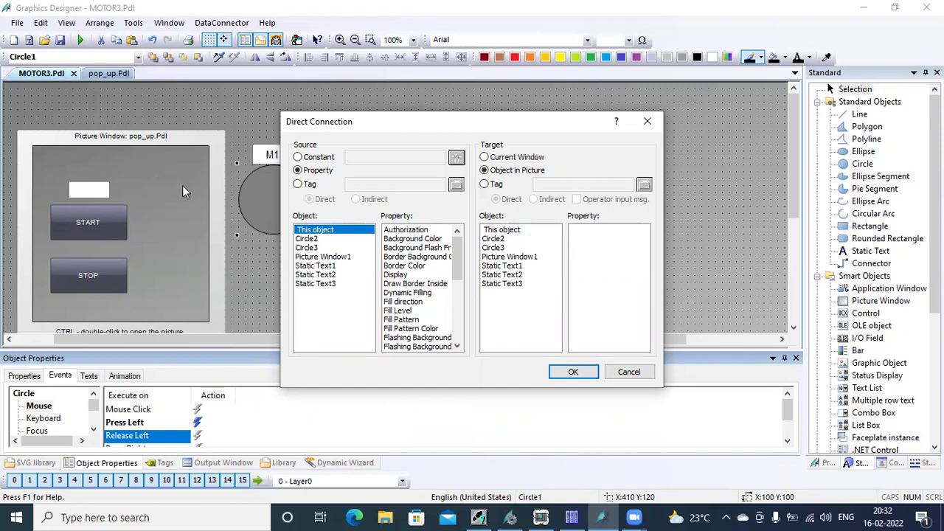
left_click(400, 275)
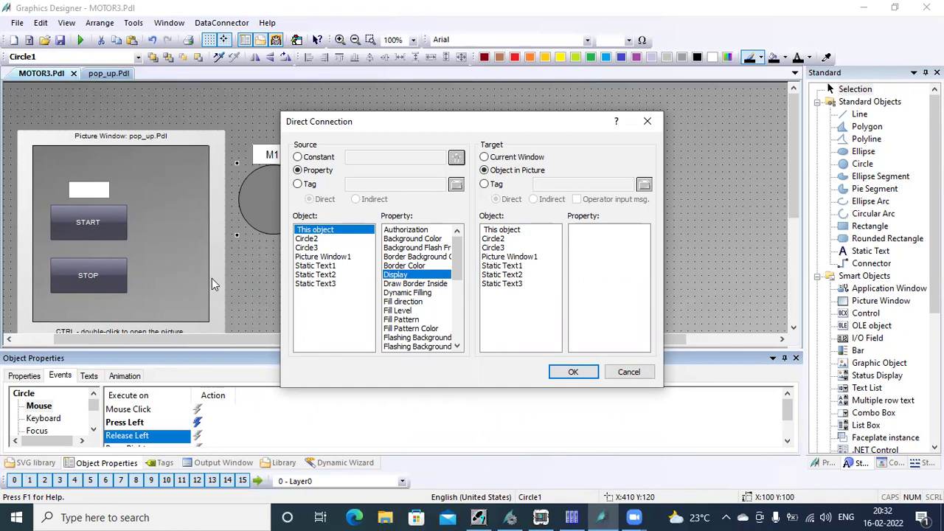
left_click(529, 256)
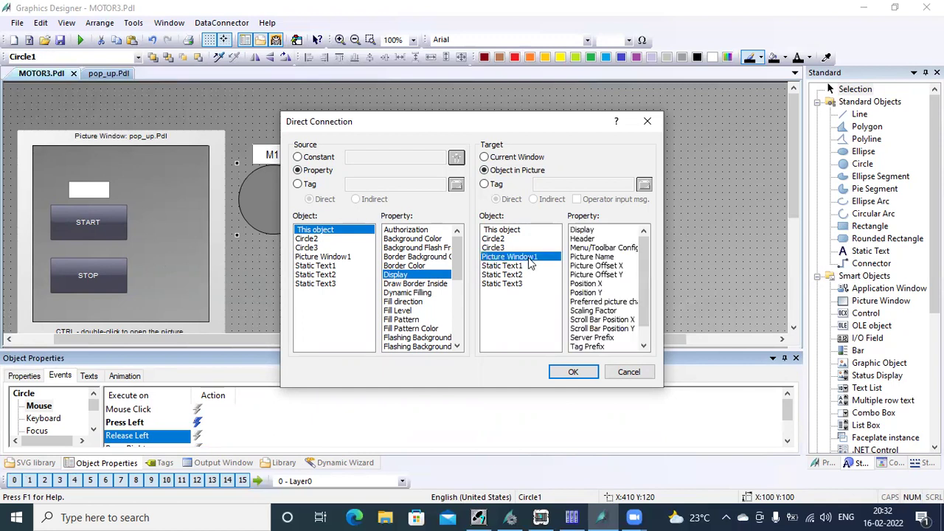
left_click(587, 231)
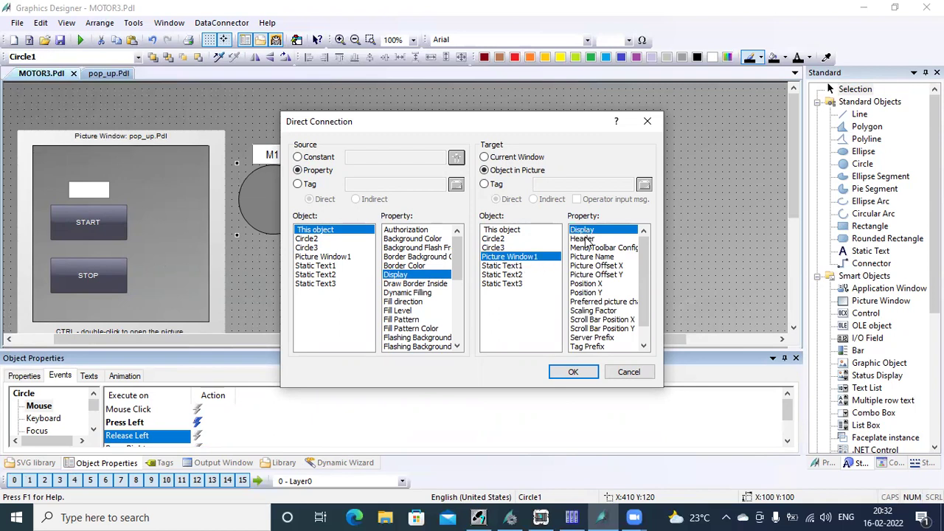
left_click(576, 375)
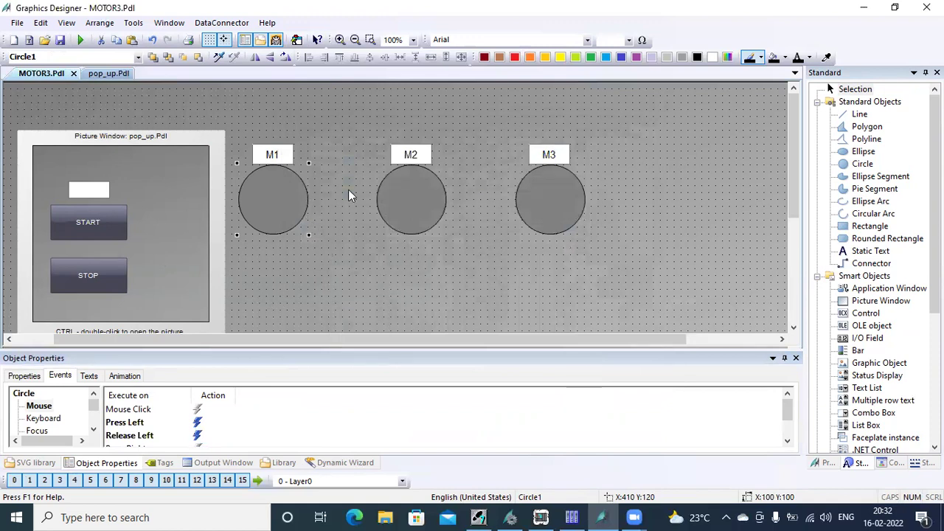
Step: Connect M2's Release Left Display directly to Picture Window1's Display, then start on M3's event
left_click(410, 215)
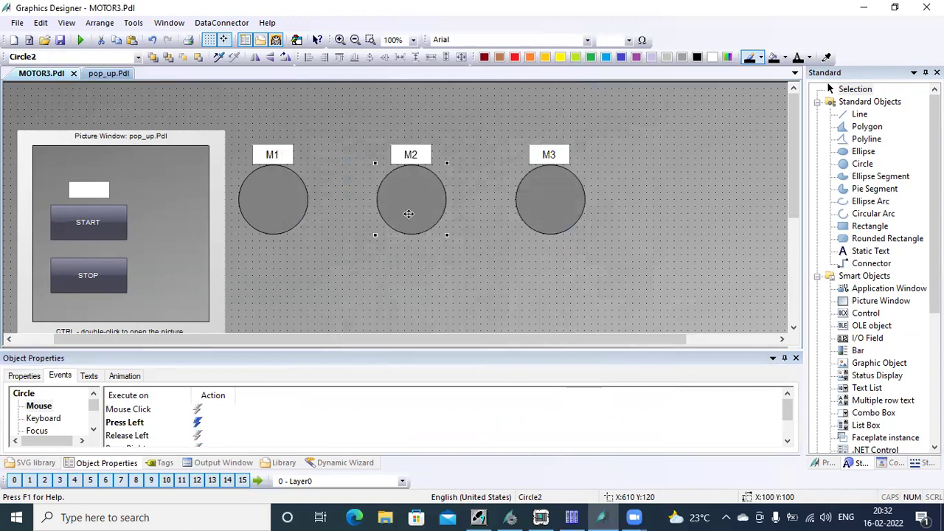
left_click(199, 437)
right_click(199, 437)
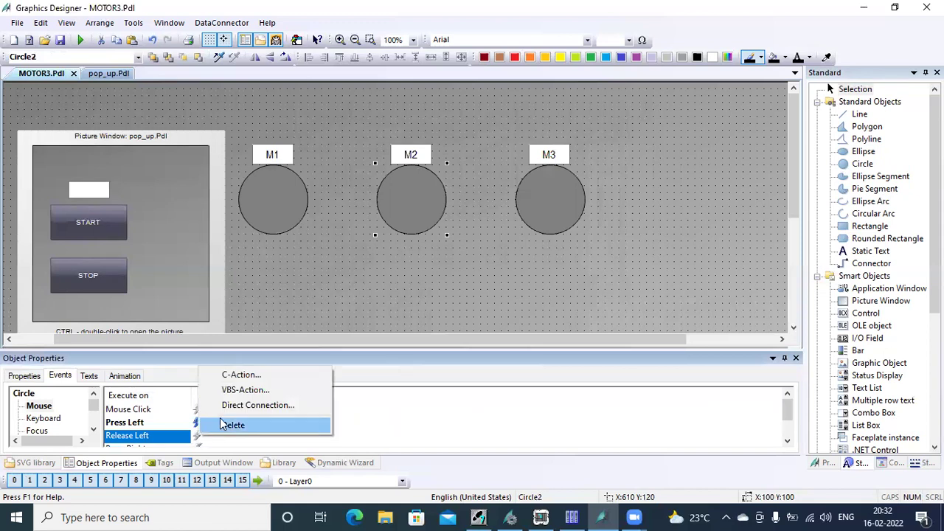
left_click(229, 408)
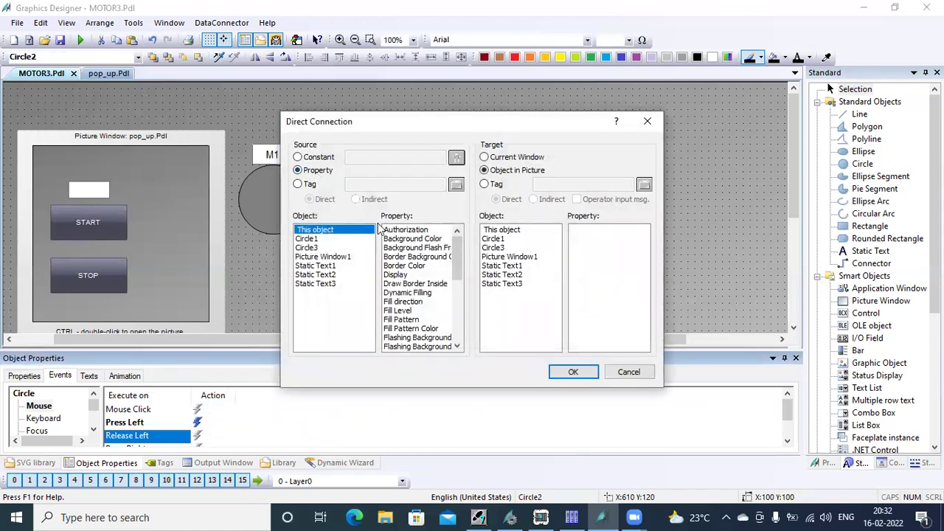
left_click(398, 275)
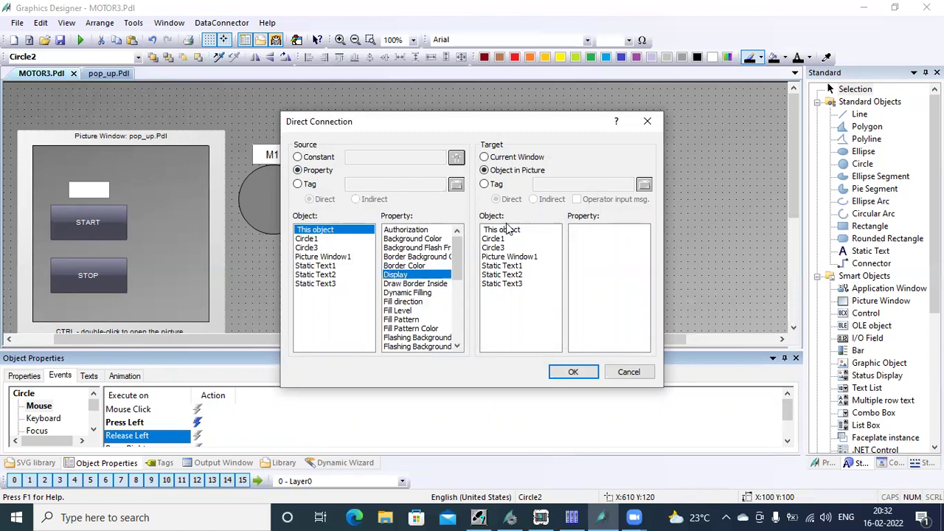
left_click(517, 257)
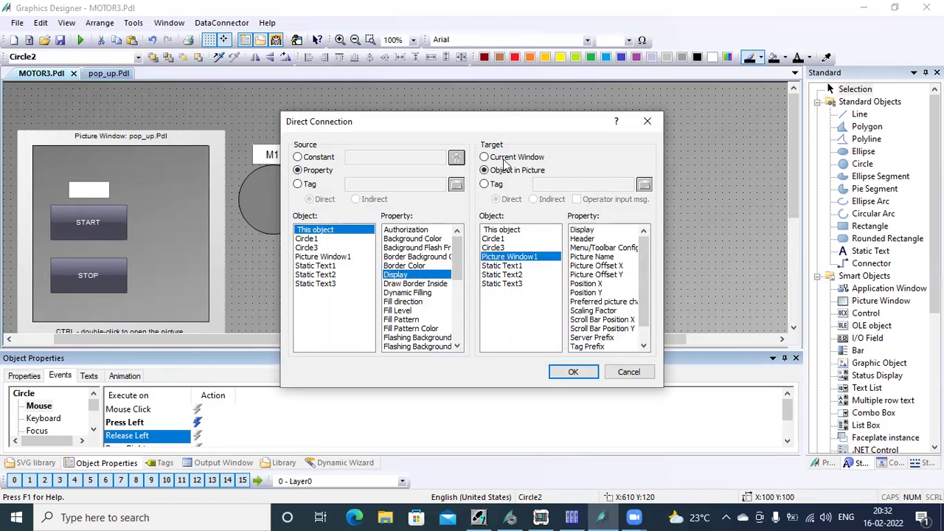
left_click(583, 231)
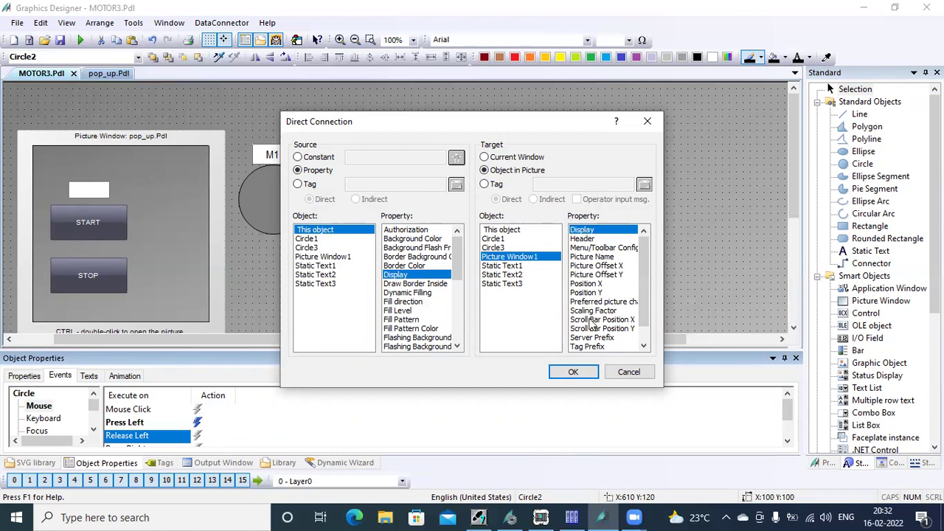
left_click(575, 372)
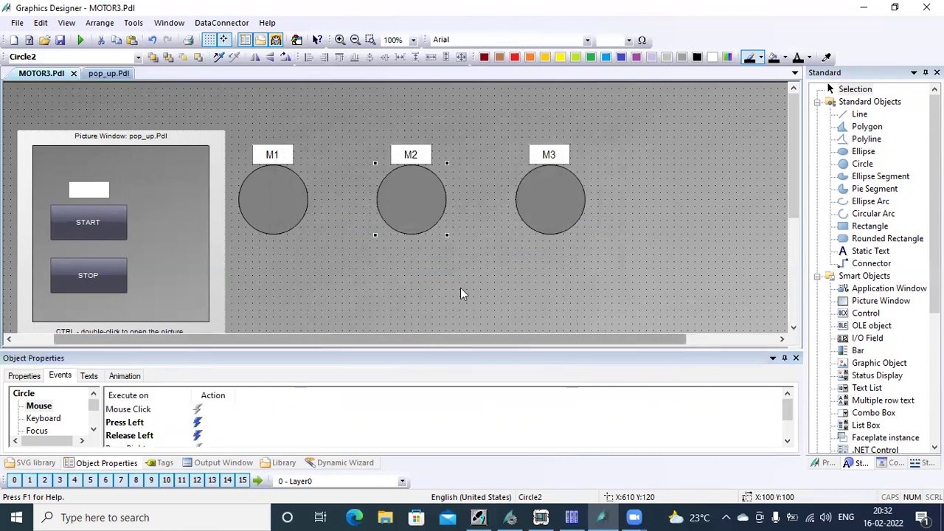
left_click(559, 213)
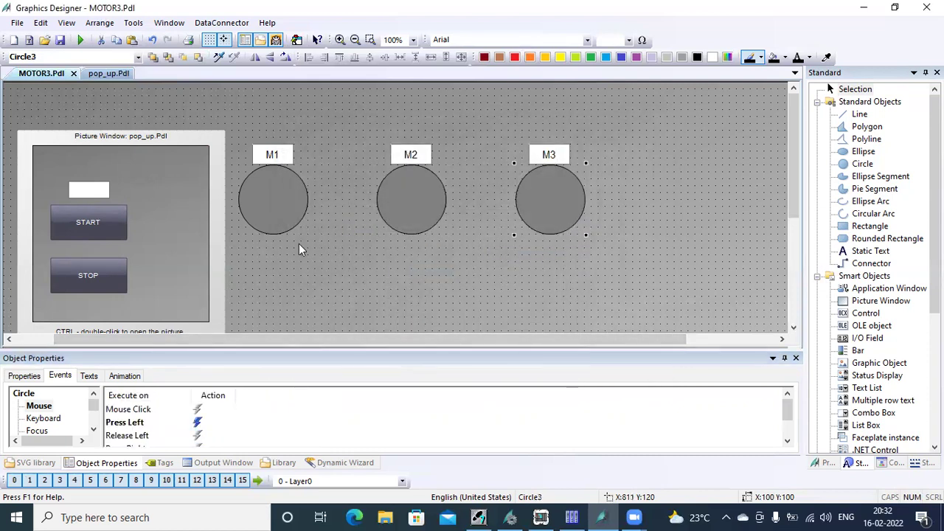
right_click(197, 436)
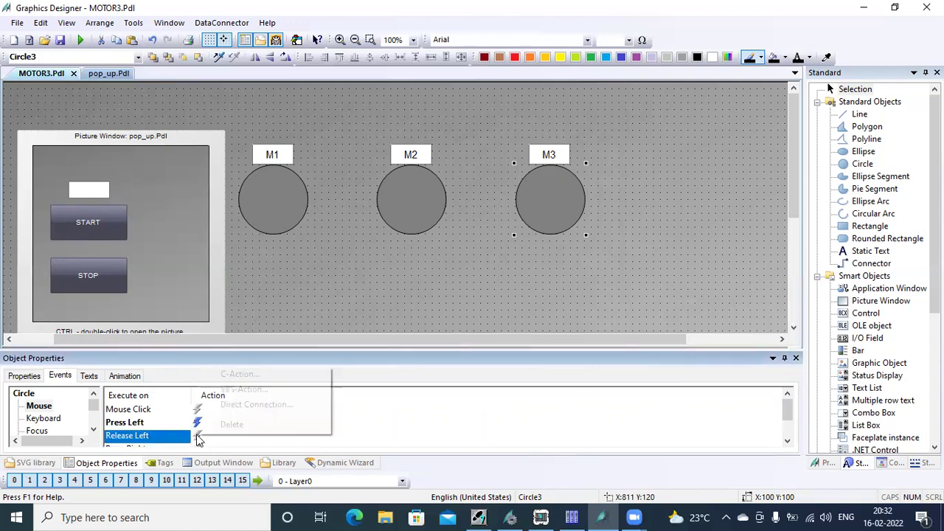
Step: Connect Circle3's Release Left Display to Picture Window1's Display, then save MOTOR3
left_click(243, 405)
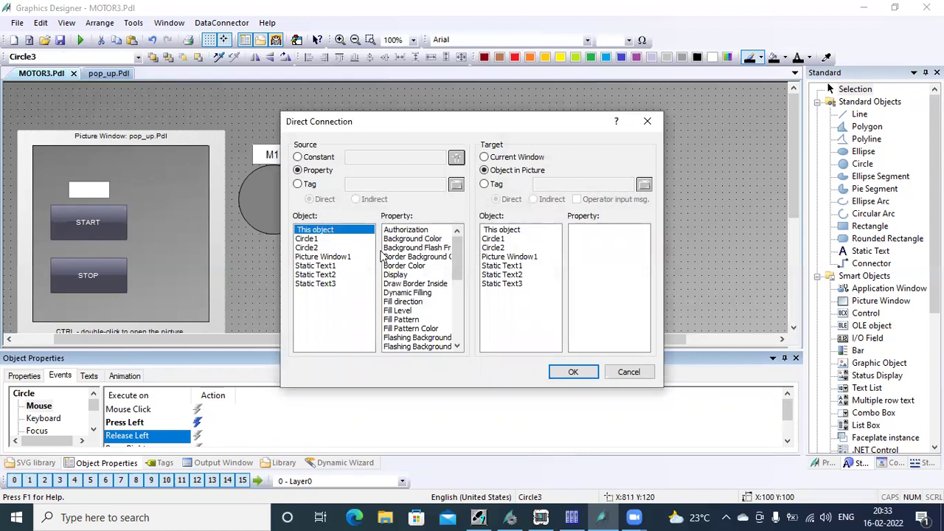
left_click(395, 274)
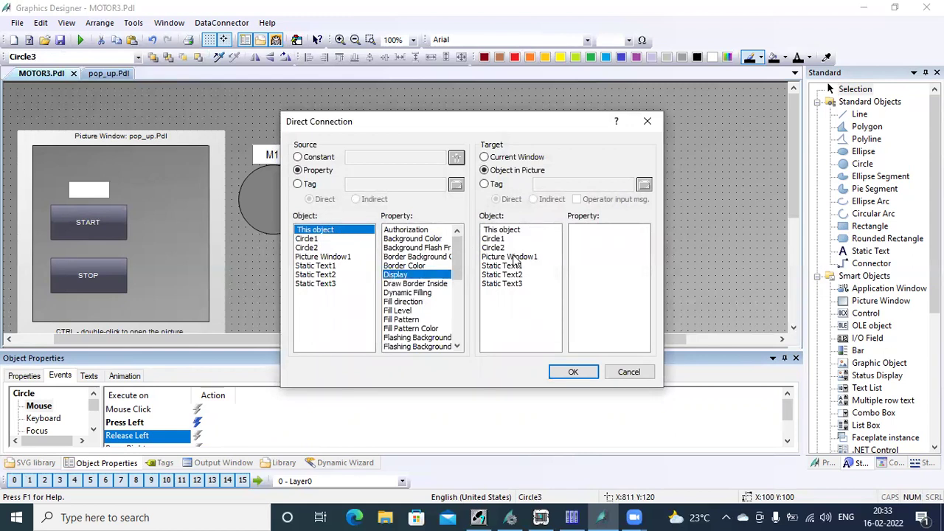
left_click(514, 257)
left_click(580, 230)
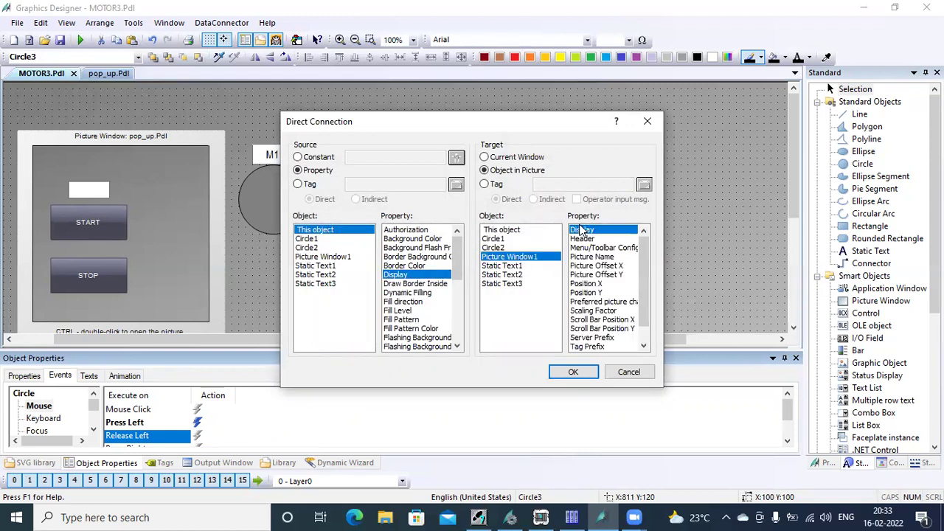
left_click(570, 372)
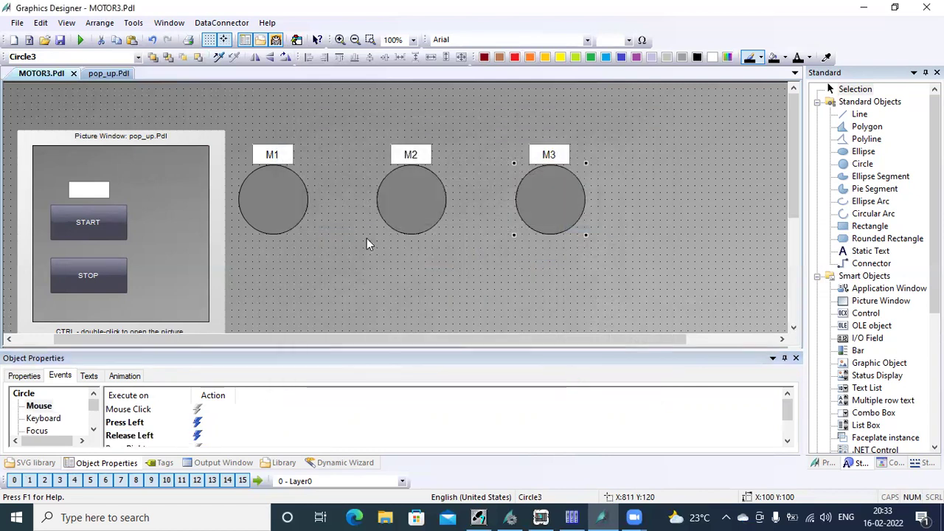
left_click(61, 40)
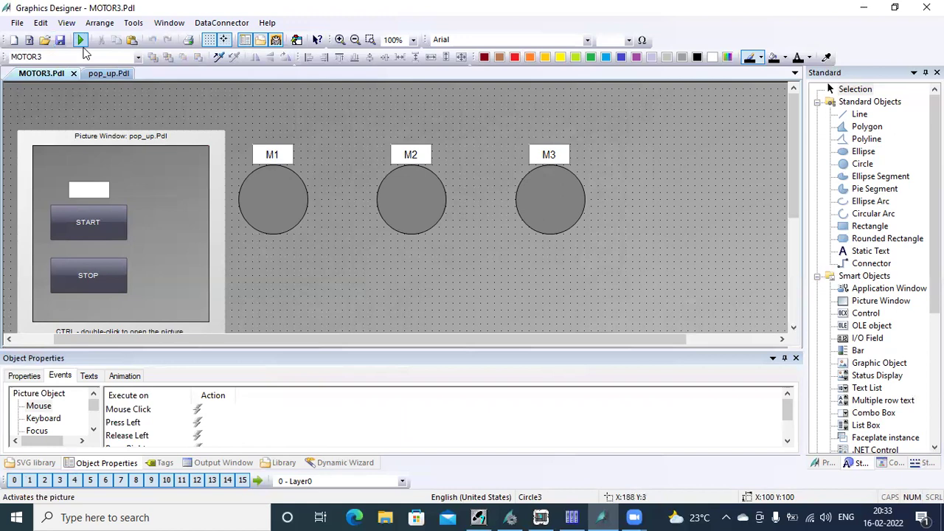
Step: Run MOTOR3 in runtime, open M1's pop-up and START motor M1, then bring up the Start menu
left_click(79, 39)
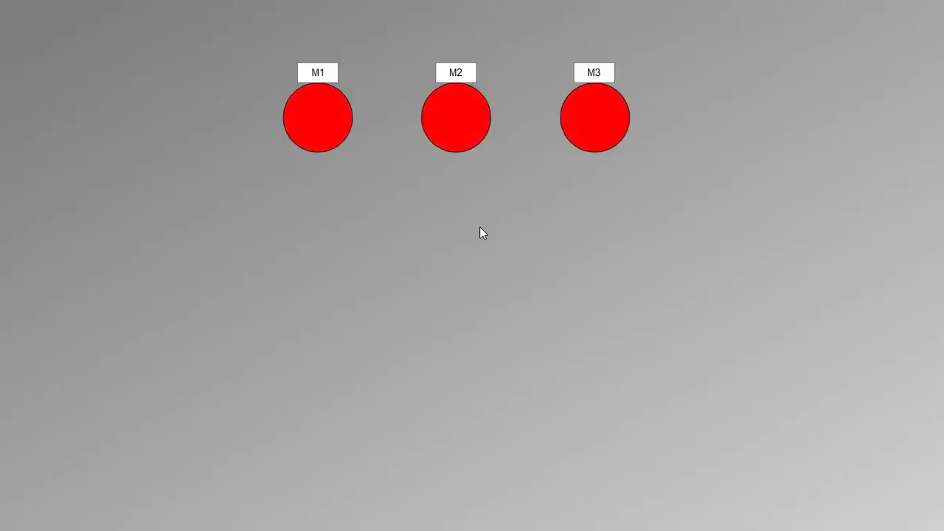
left_click(317, 122)
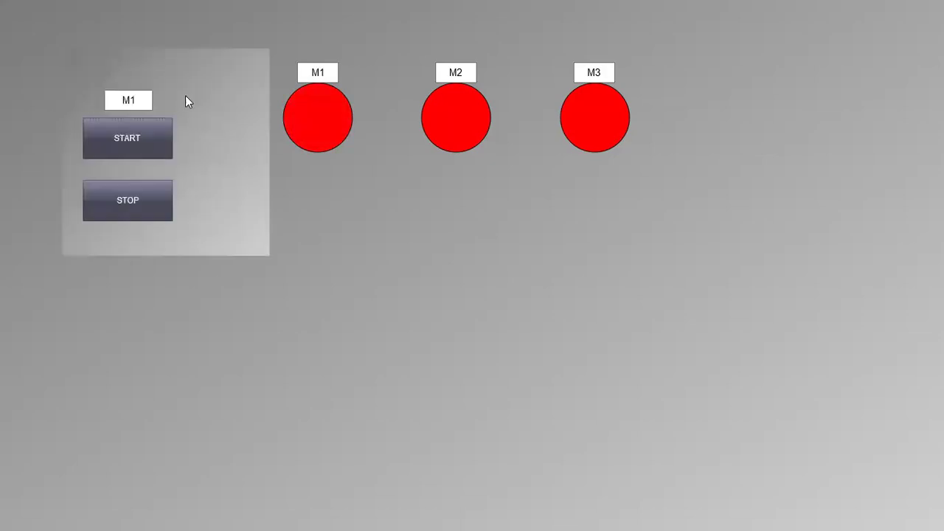
left_click(147, 142)
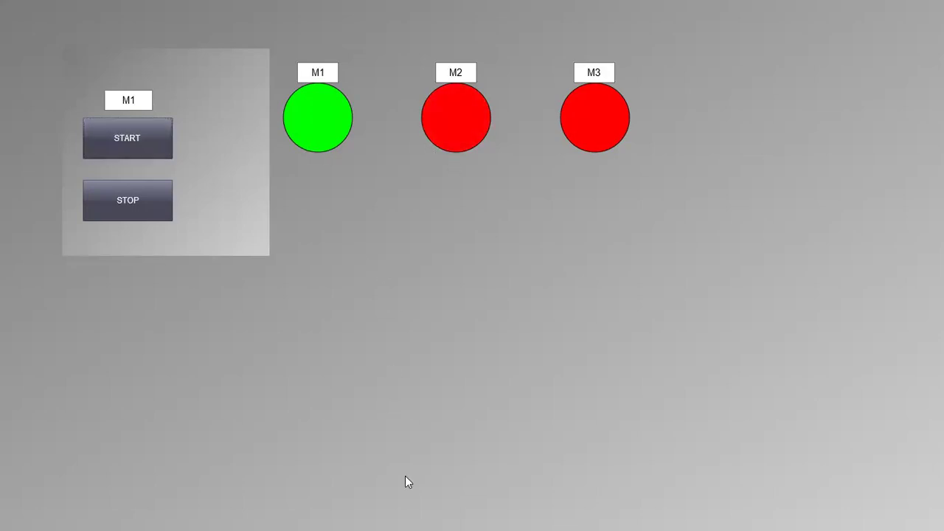
key("super")
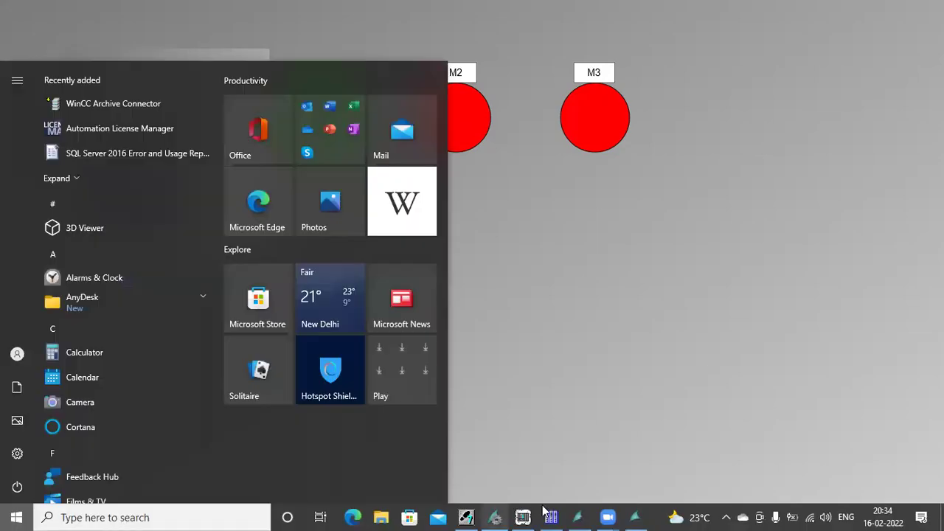
Step: Close the WinCC runtime window from the taskbar and dismiss the Start menu
right_click(636, 516)
left_click(628, 487)
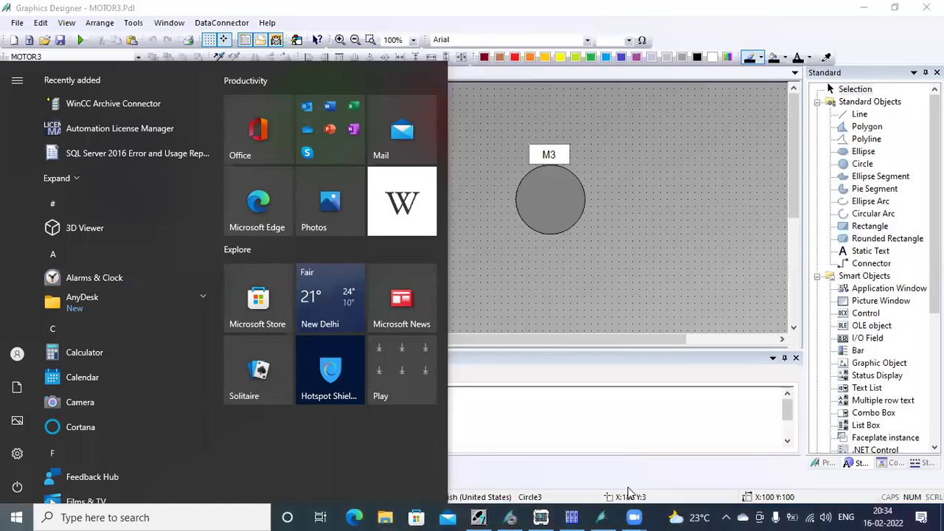
left_click(499, 248)
Step: Set Picture Window1's Miscellaneous attribute Closable to Yes and save MOTOR3.Pdl
left_click(163, 199)
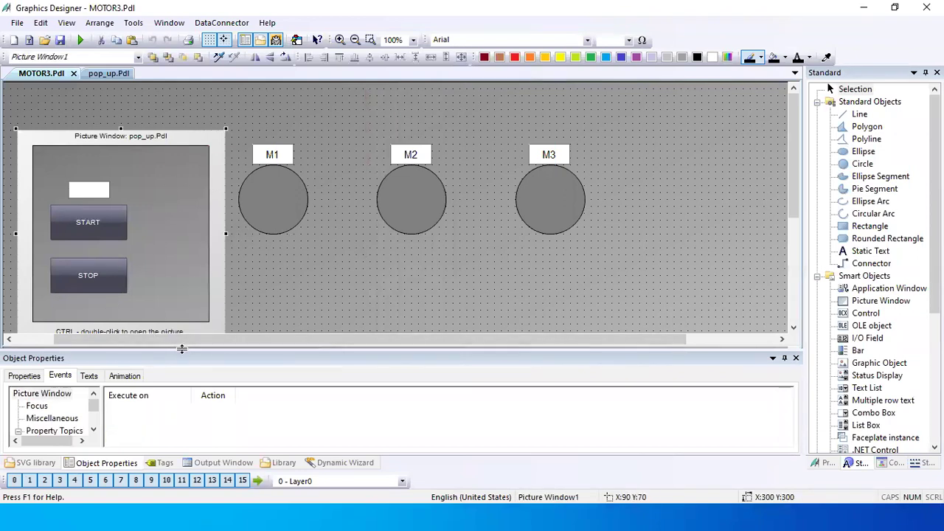
left_click_drag(183, 349, 179, 298)
left_click(53, 368)
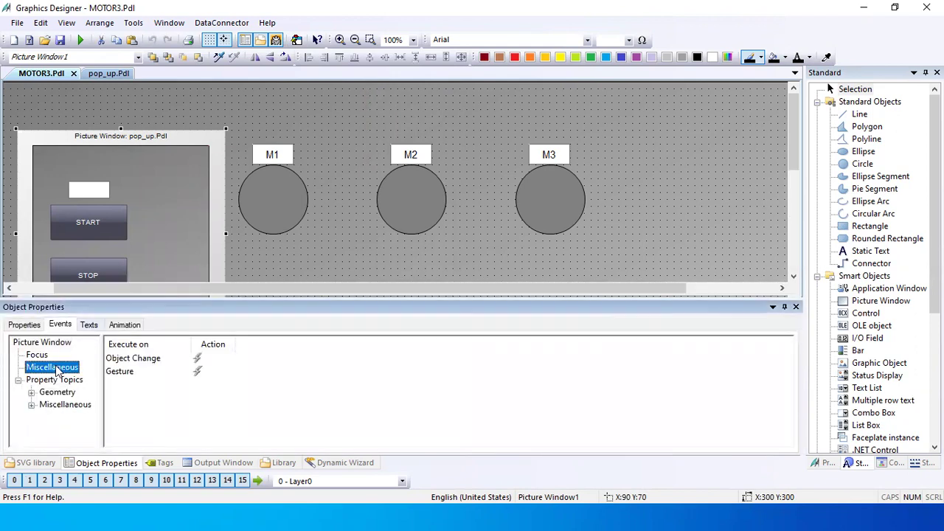
left_click(24, 325)
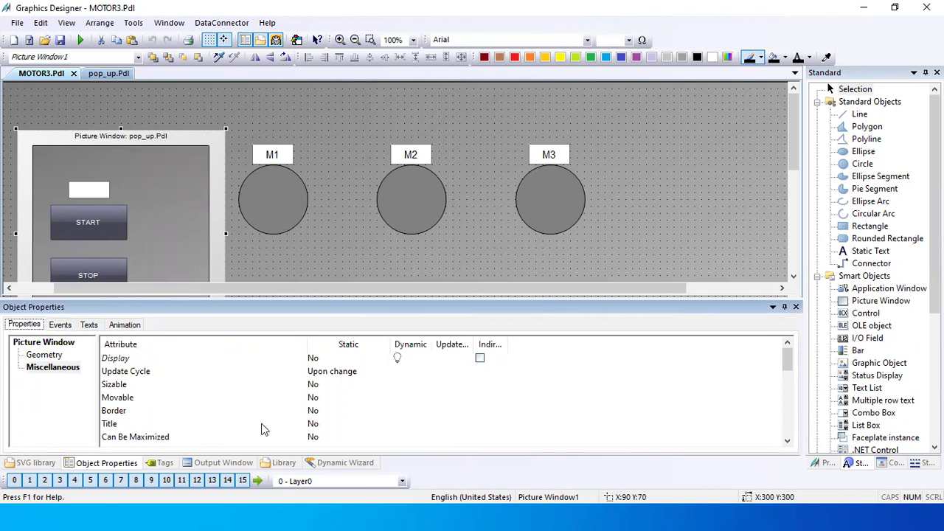
left_click(788, 443)
left_click(788, 443)
left_click(788, 442)
left_click(138, 415)
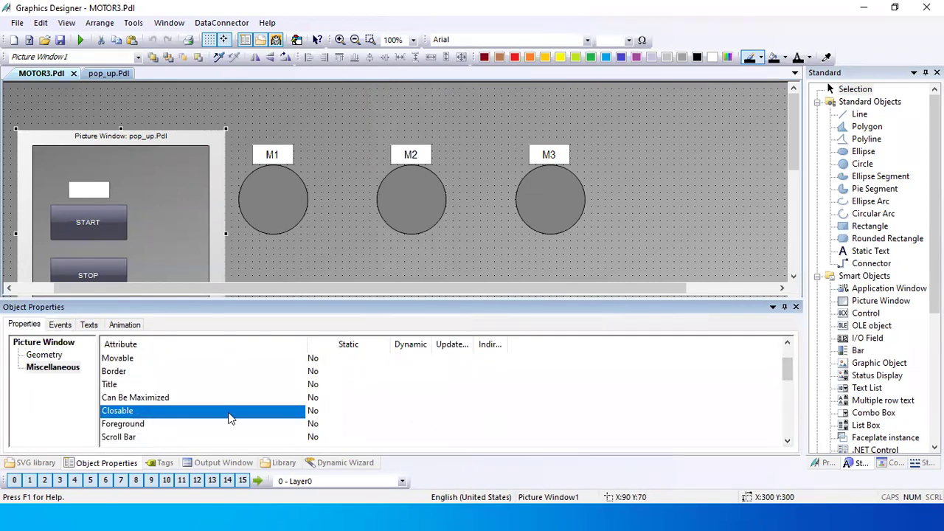
double_click(313, 413)
left_click(59, 40)
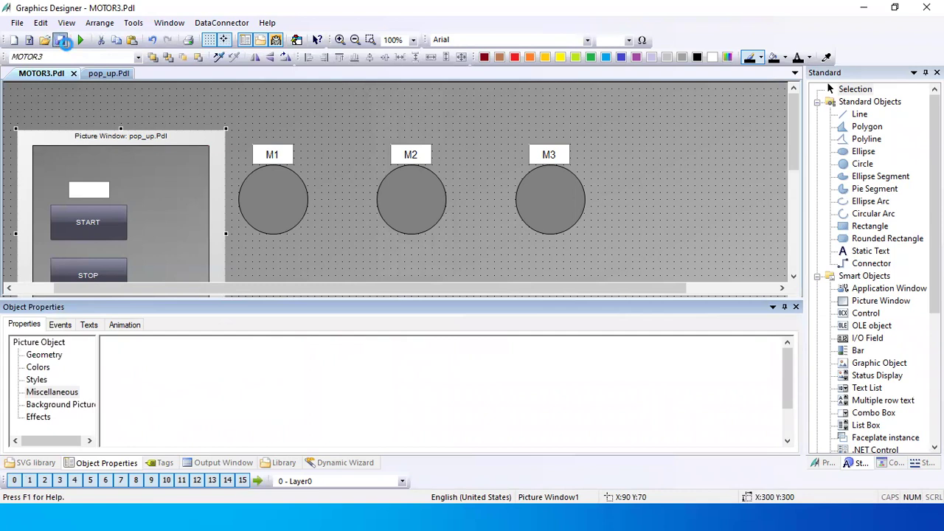
Step: Dismiss the runtime activation error, save MOTOR3 again and relaunch runtime
left_click(80, 41)
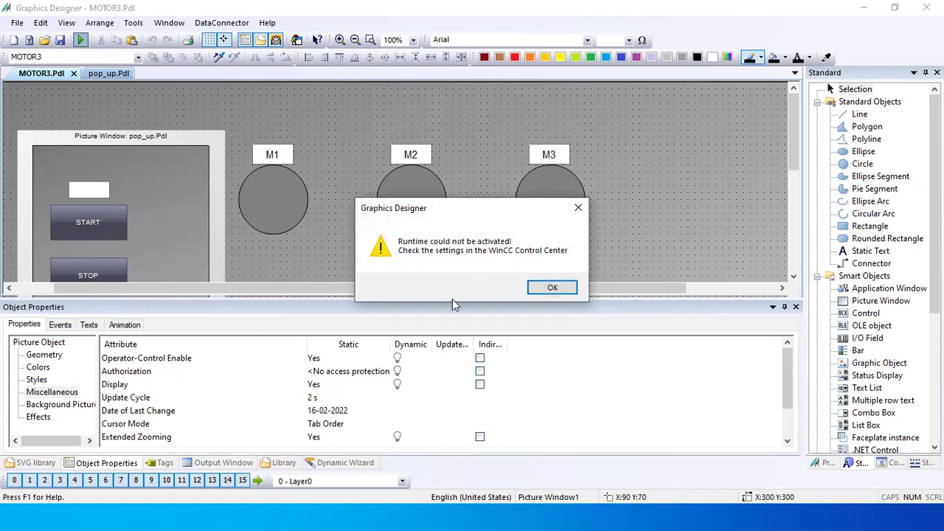
left_click(548, 288)
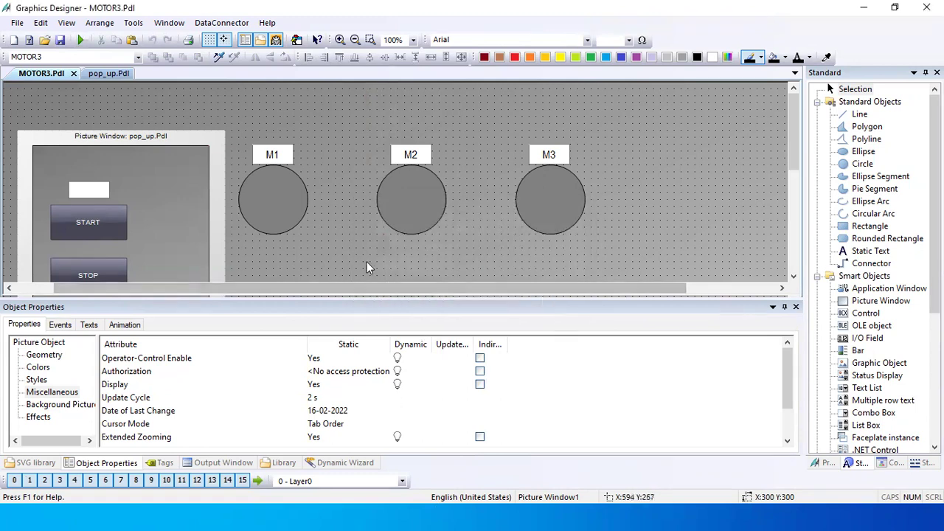
left_click(60, 40)
left_click(81, 40)
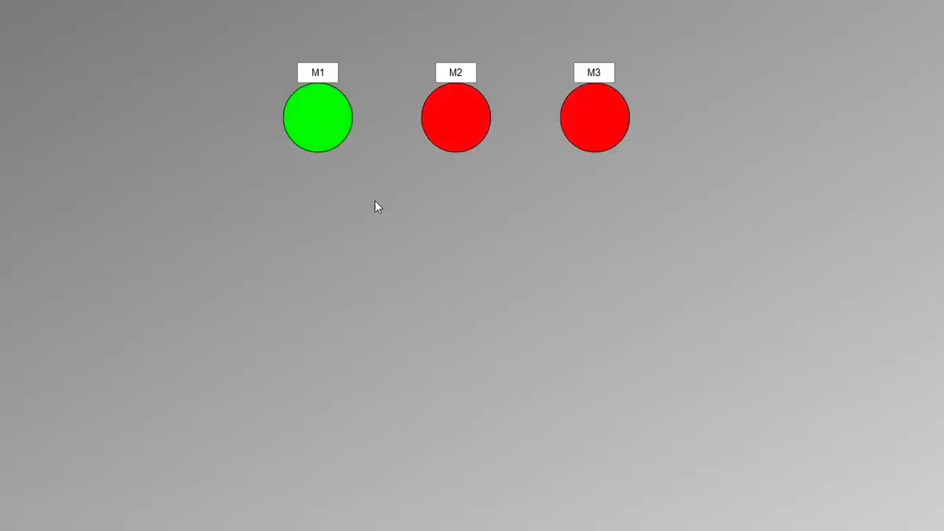
Step: Start motors M2 and M3 from their pop-ups, turning them green
left_click(448, 128)
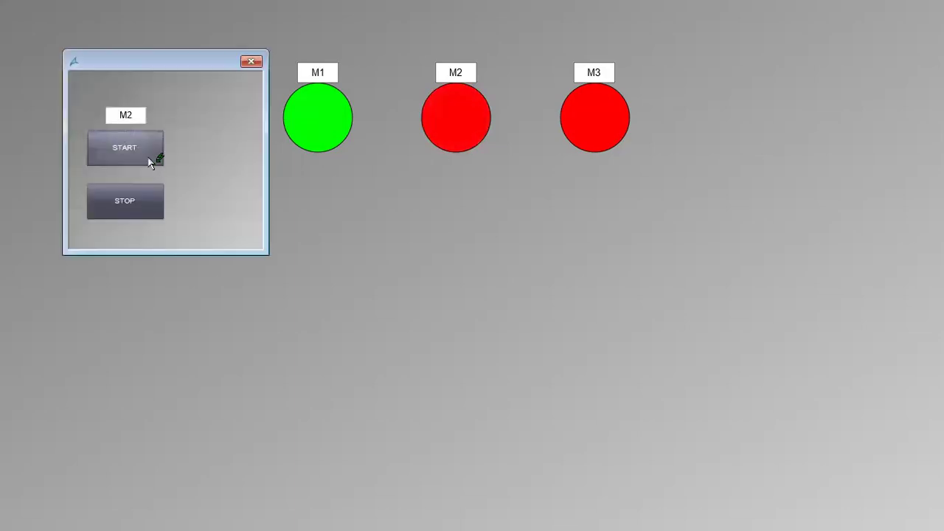
left_click(251, 62)
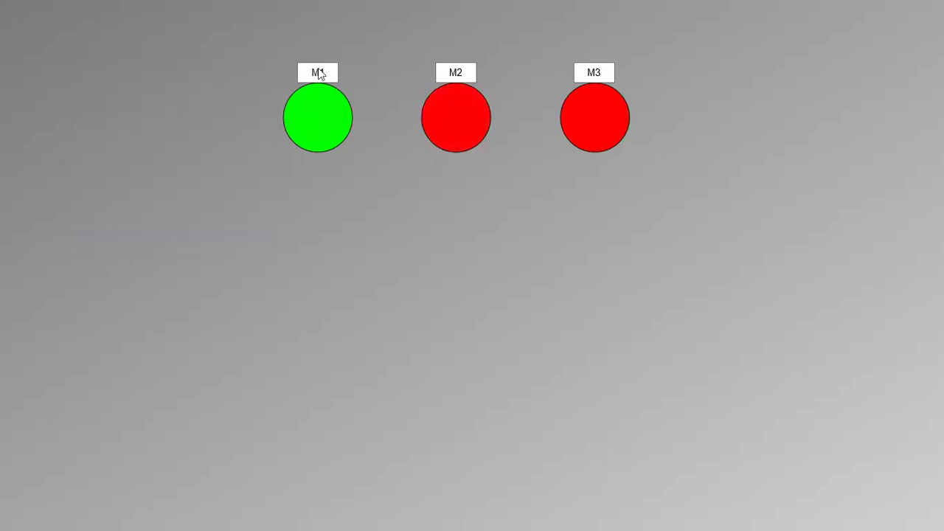
left_click(437, 121)
left_click(135, 149)
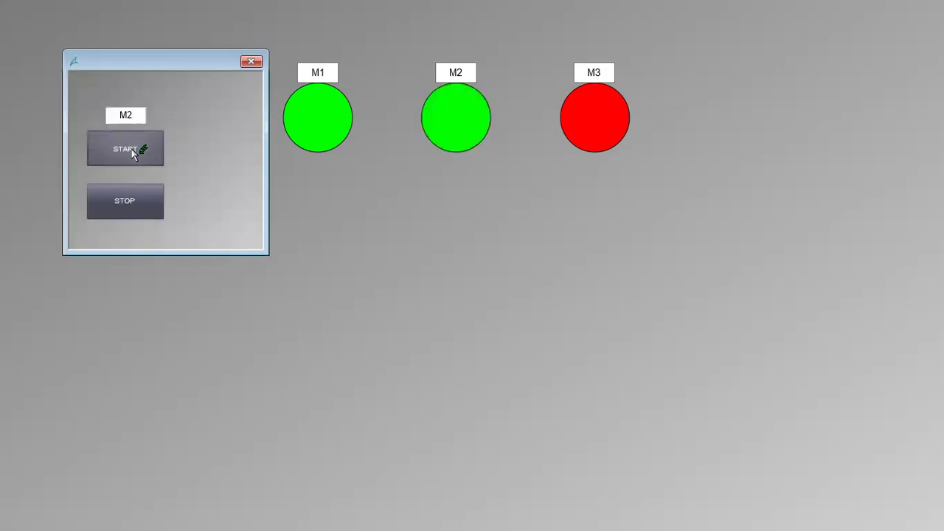
left_click(624, 118)
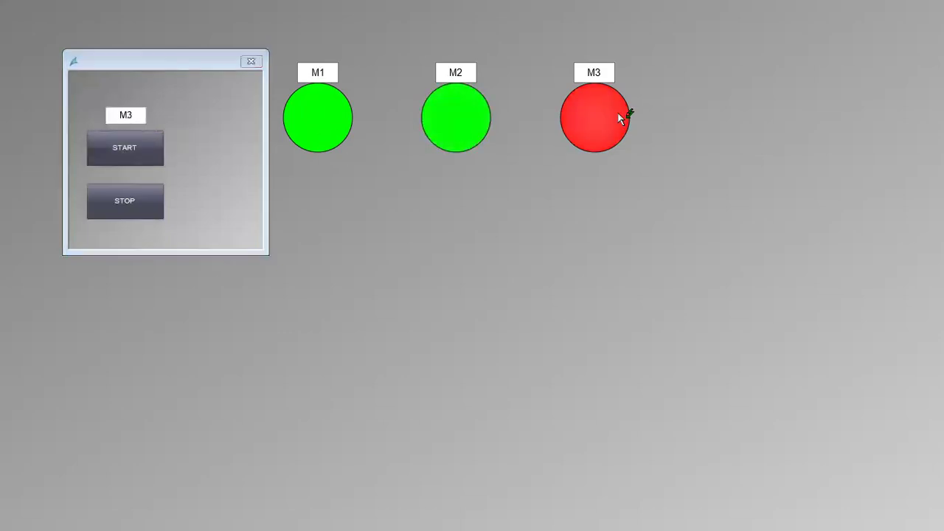
left_click(134, 153)
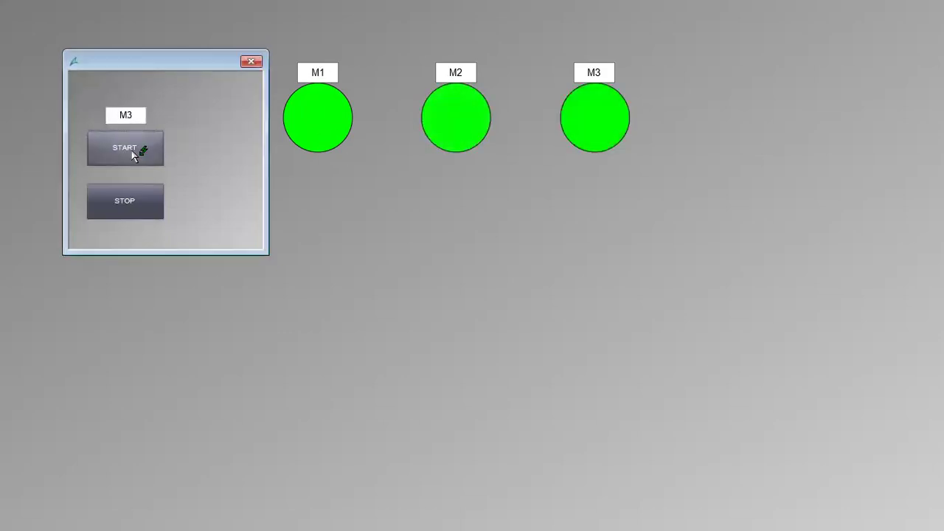
left_click(256, 63)
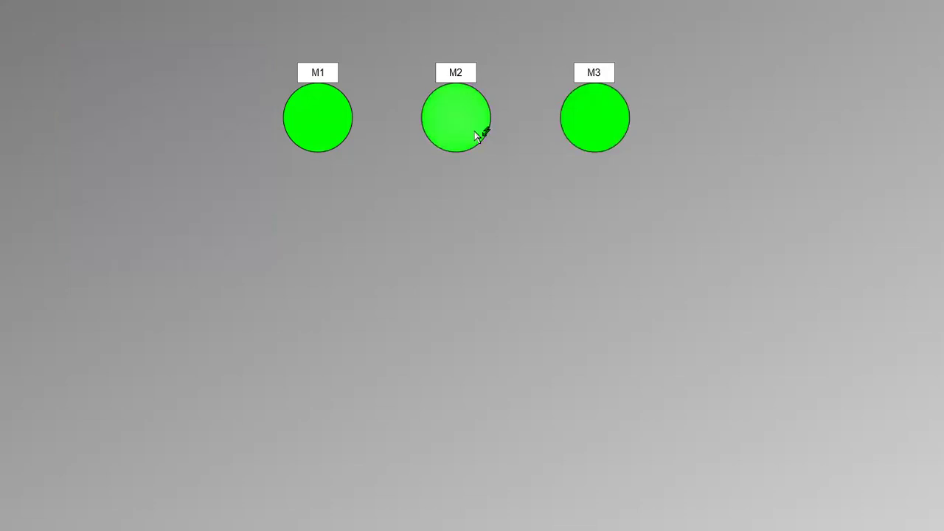
Step: Stop motors M1, M2 and M3 in turn, closing each pop-up with its X
left_click(329, 132)
left_click(140, 204)
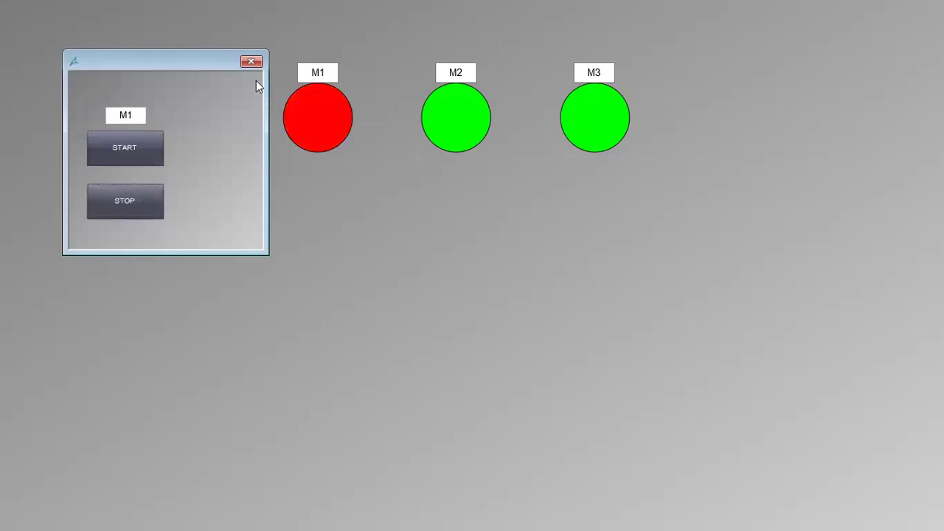
left_click(251, 62)
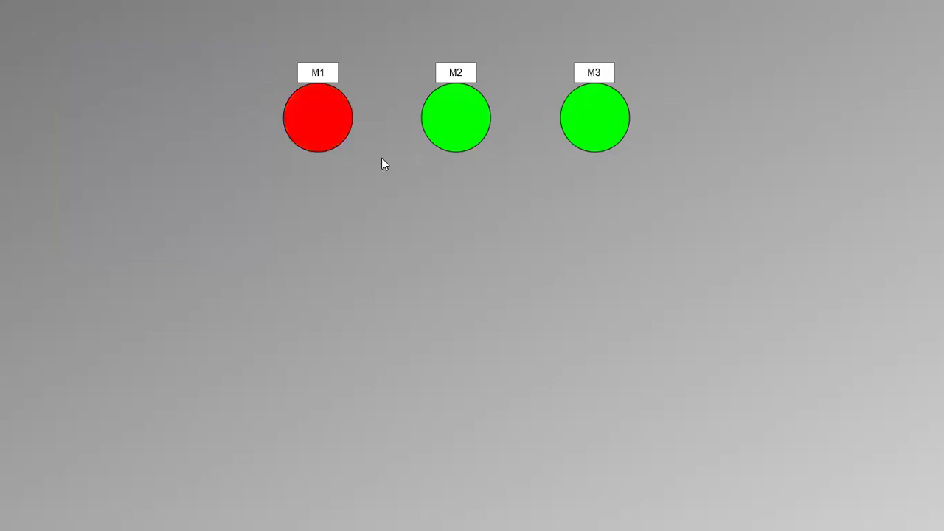
left_click(459, 122)
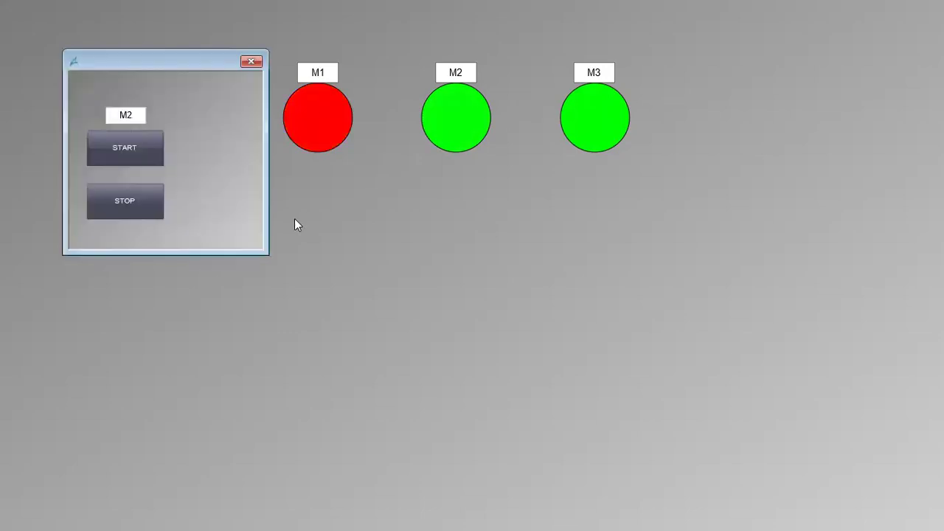
left_click(124, 201)
left_click(251, 61)
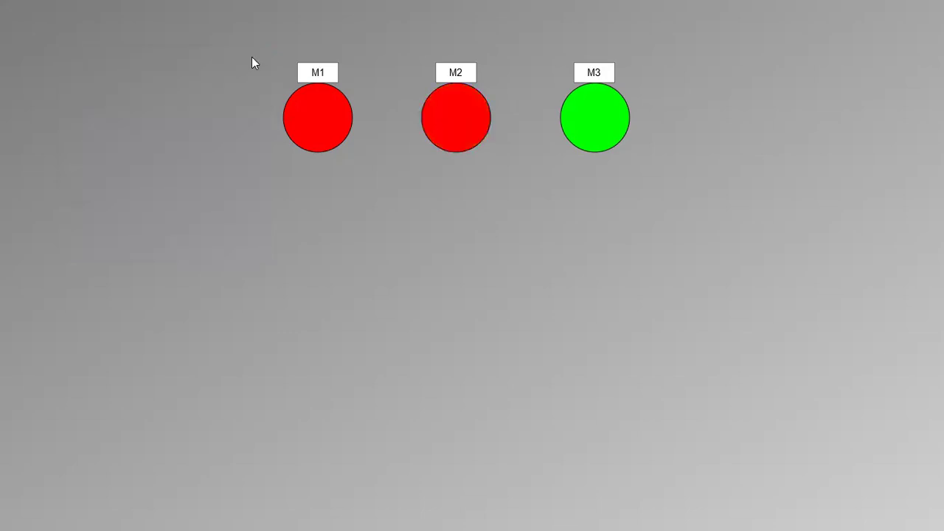
left_click(598, 111)
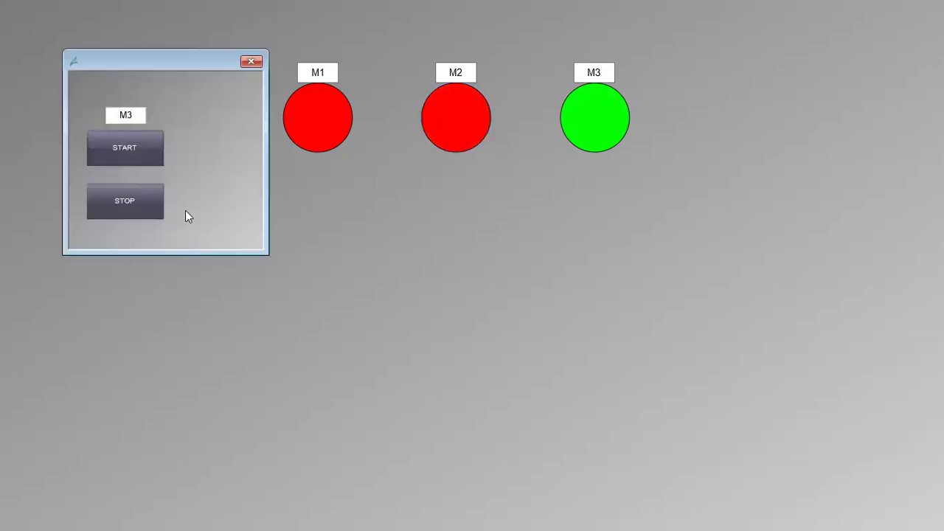
left_click(142, 208)
left_click(251, 62)
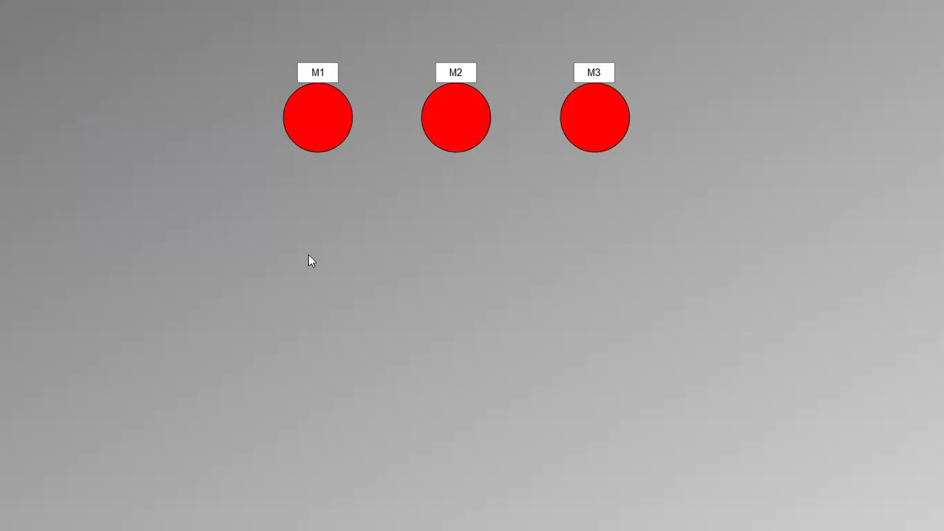
Step: Close the WinCC runtime window via its taskbar icon, returning to MOTOR3.Pdl in Graphics Designer
key("super")
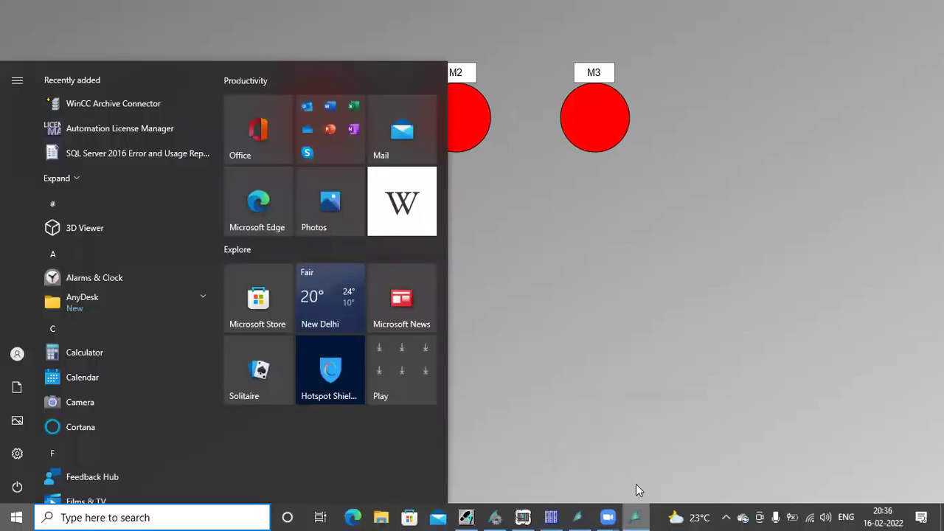
right_click(637, 516)
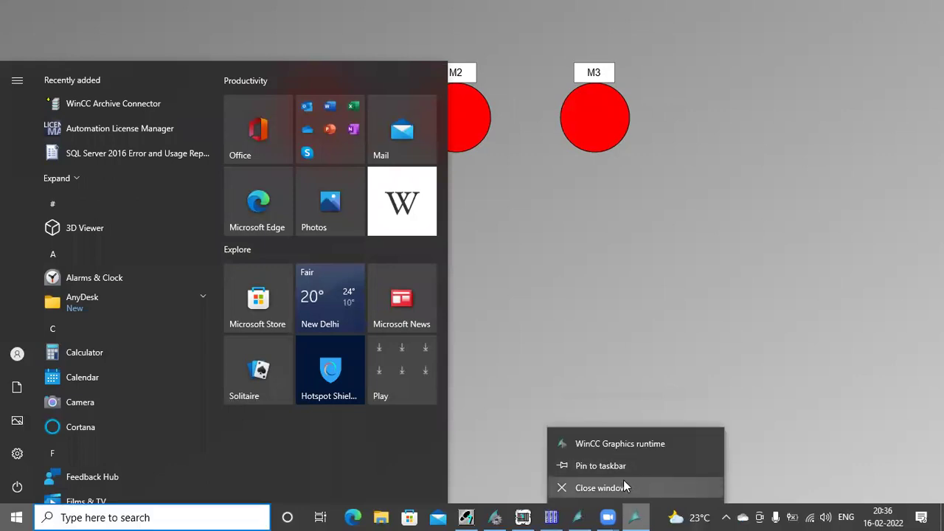
left_click(624, 480)
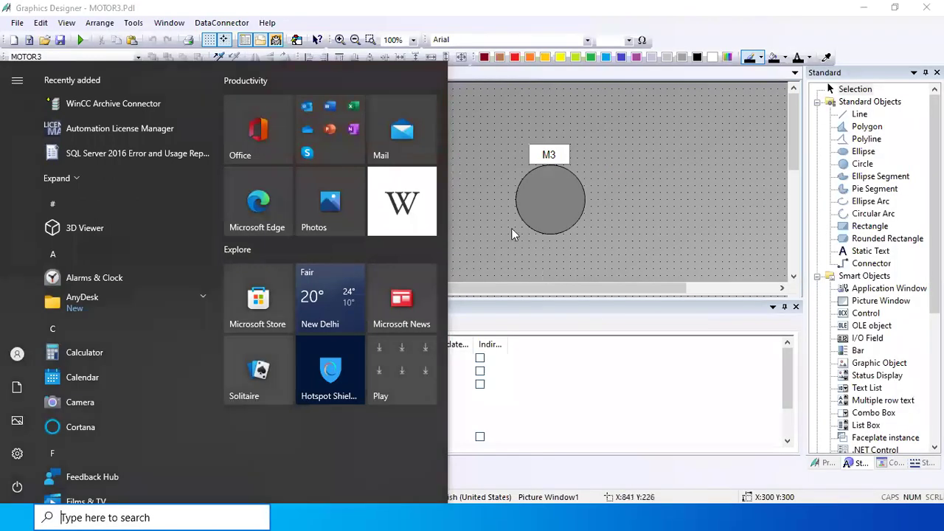
left_click(493, 208)
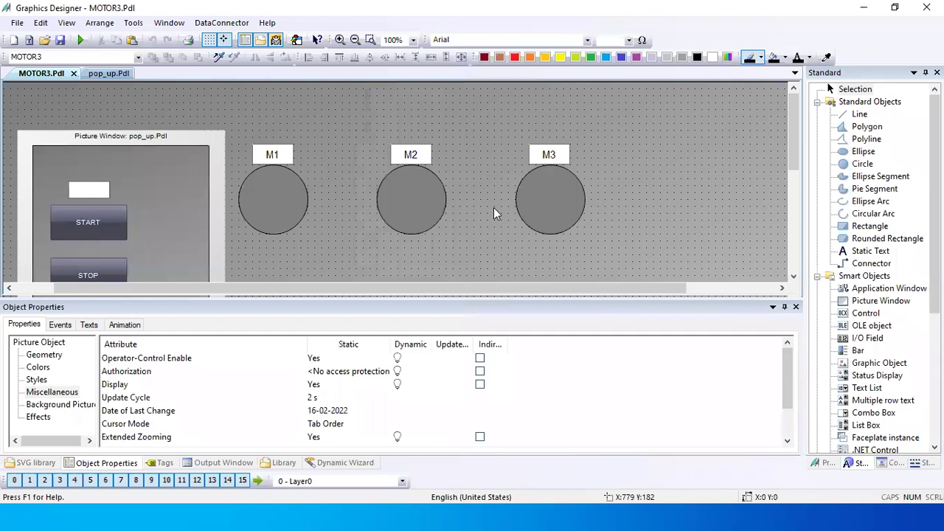